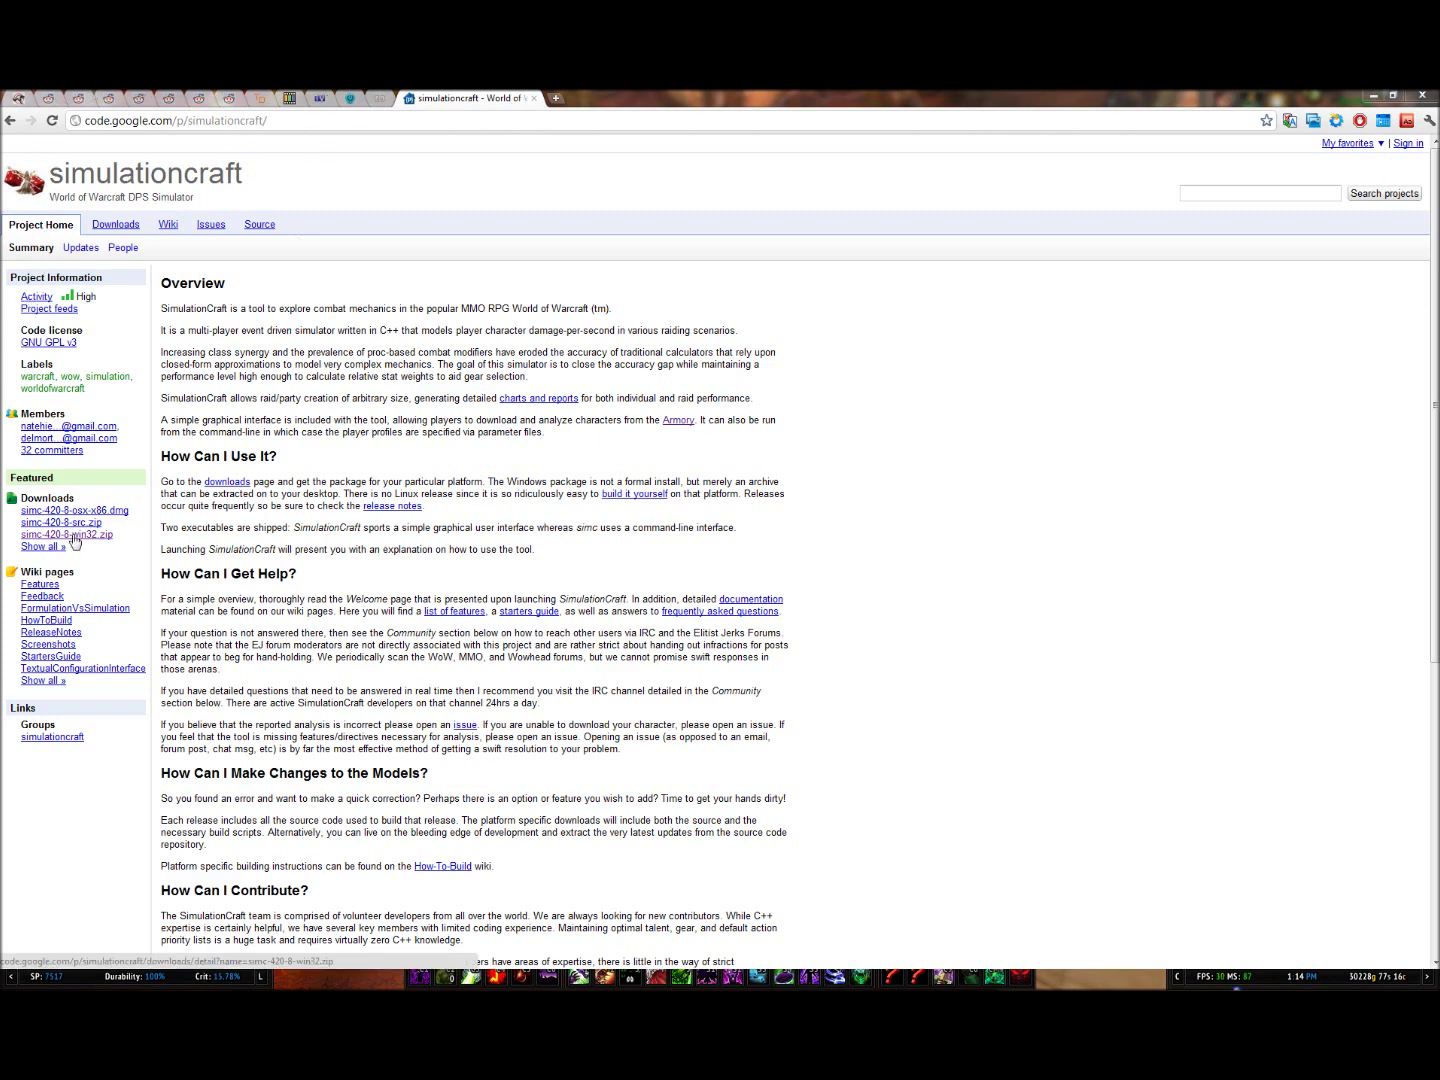
# - Start downloading simc-420-8-win32.zip from the SimulationCraft project page and cancel the transfer
pyautogui.click(73, 537)
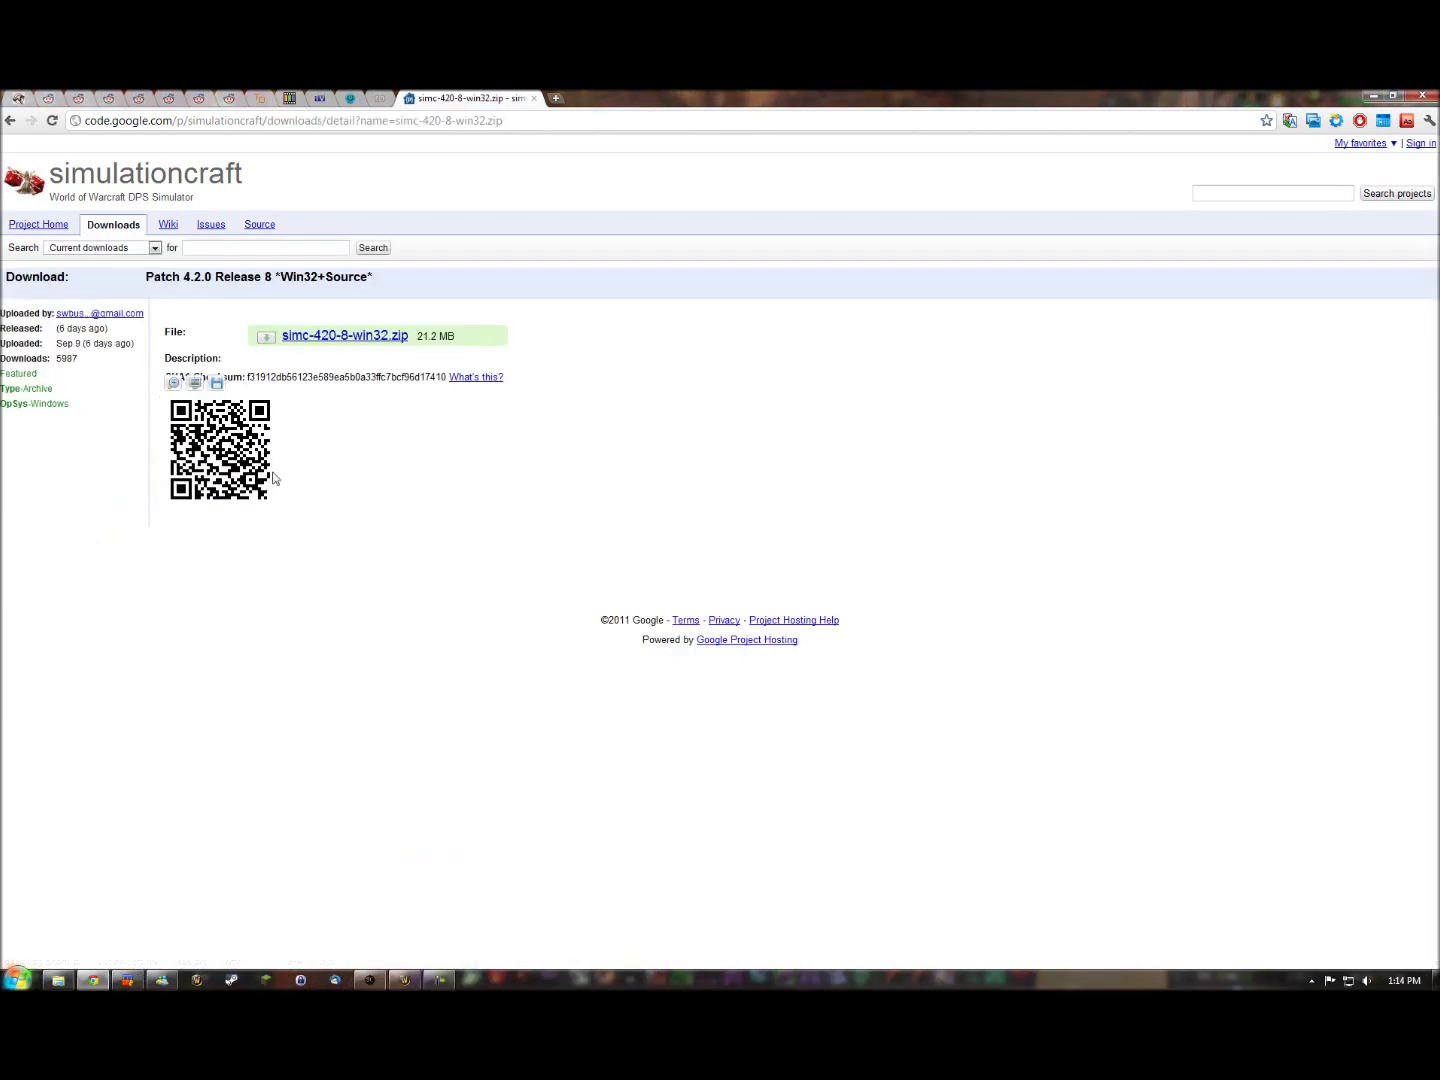
pyautogui.click(334, 338)
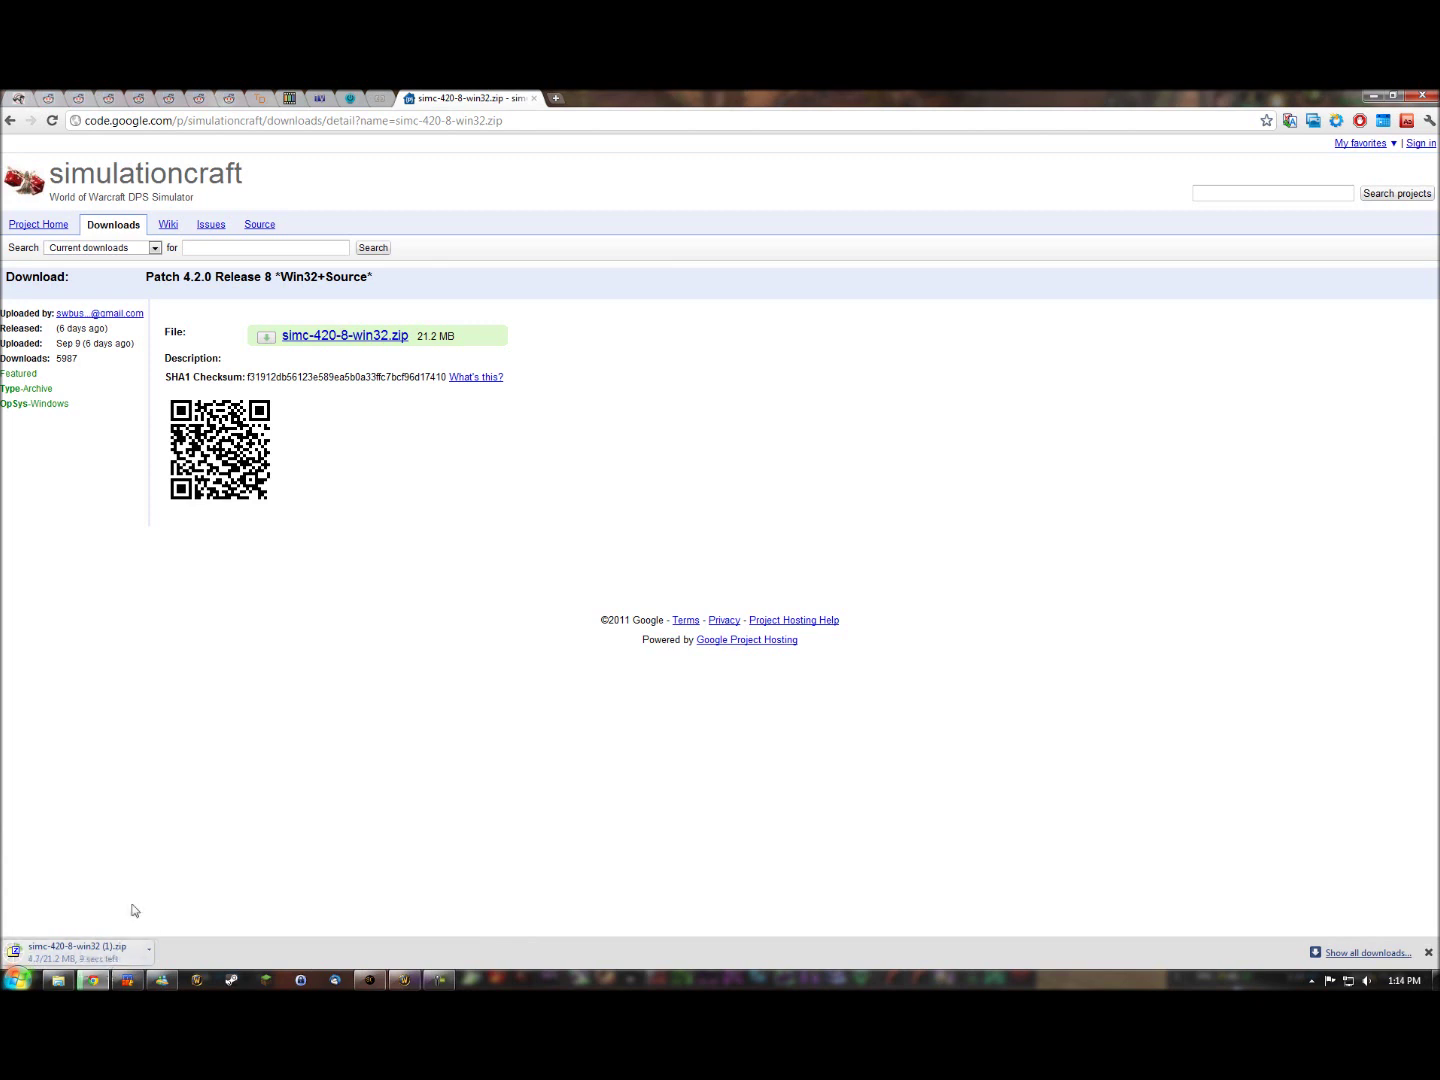
pyautogui.click(151, 956)
pyautogui.click(176, 957)
# - Look through the extracted simc-420-8 folder, and switch to SimulationCraft's welcome page
pyautogui.click(58, 980)
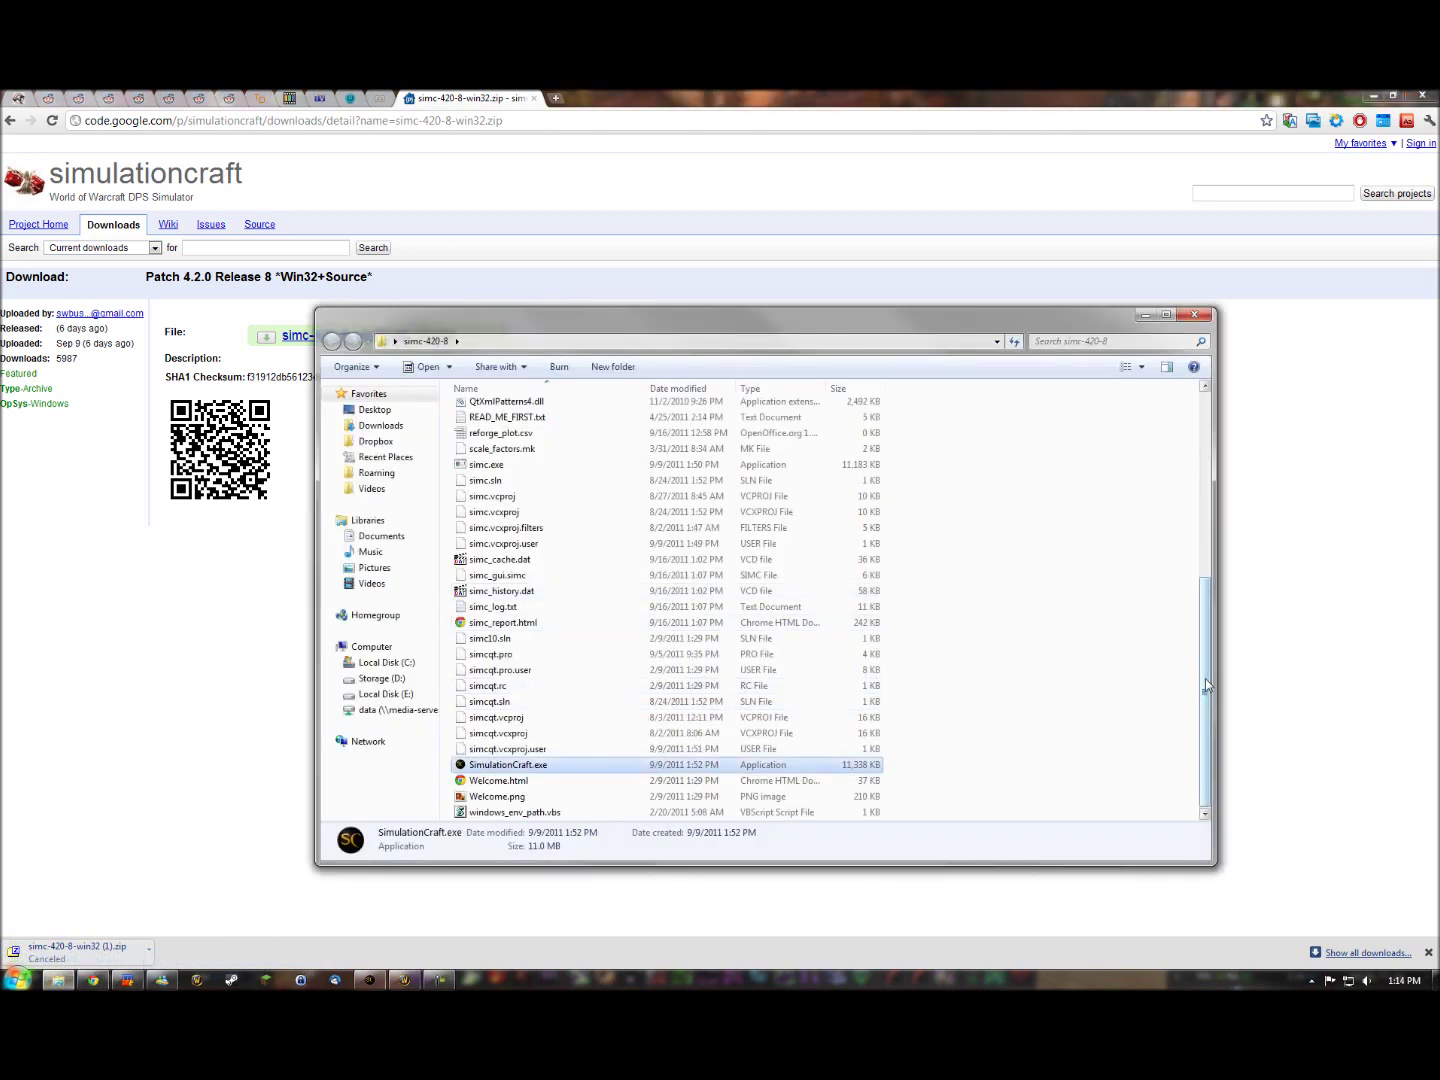
pyautogui.moveTo(1206, 684); pyautogui.dragTo(1150, 730)
pyautogui.scroll(7, 1184, 479)
pyautogui.scroll(-8, 1183, 501)
pyautogui.click(369, 981)
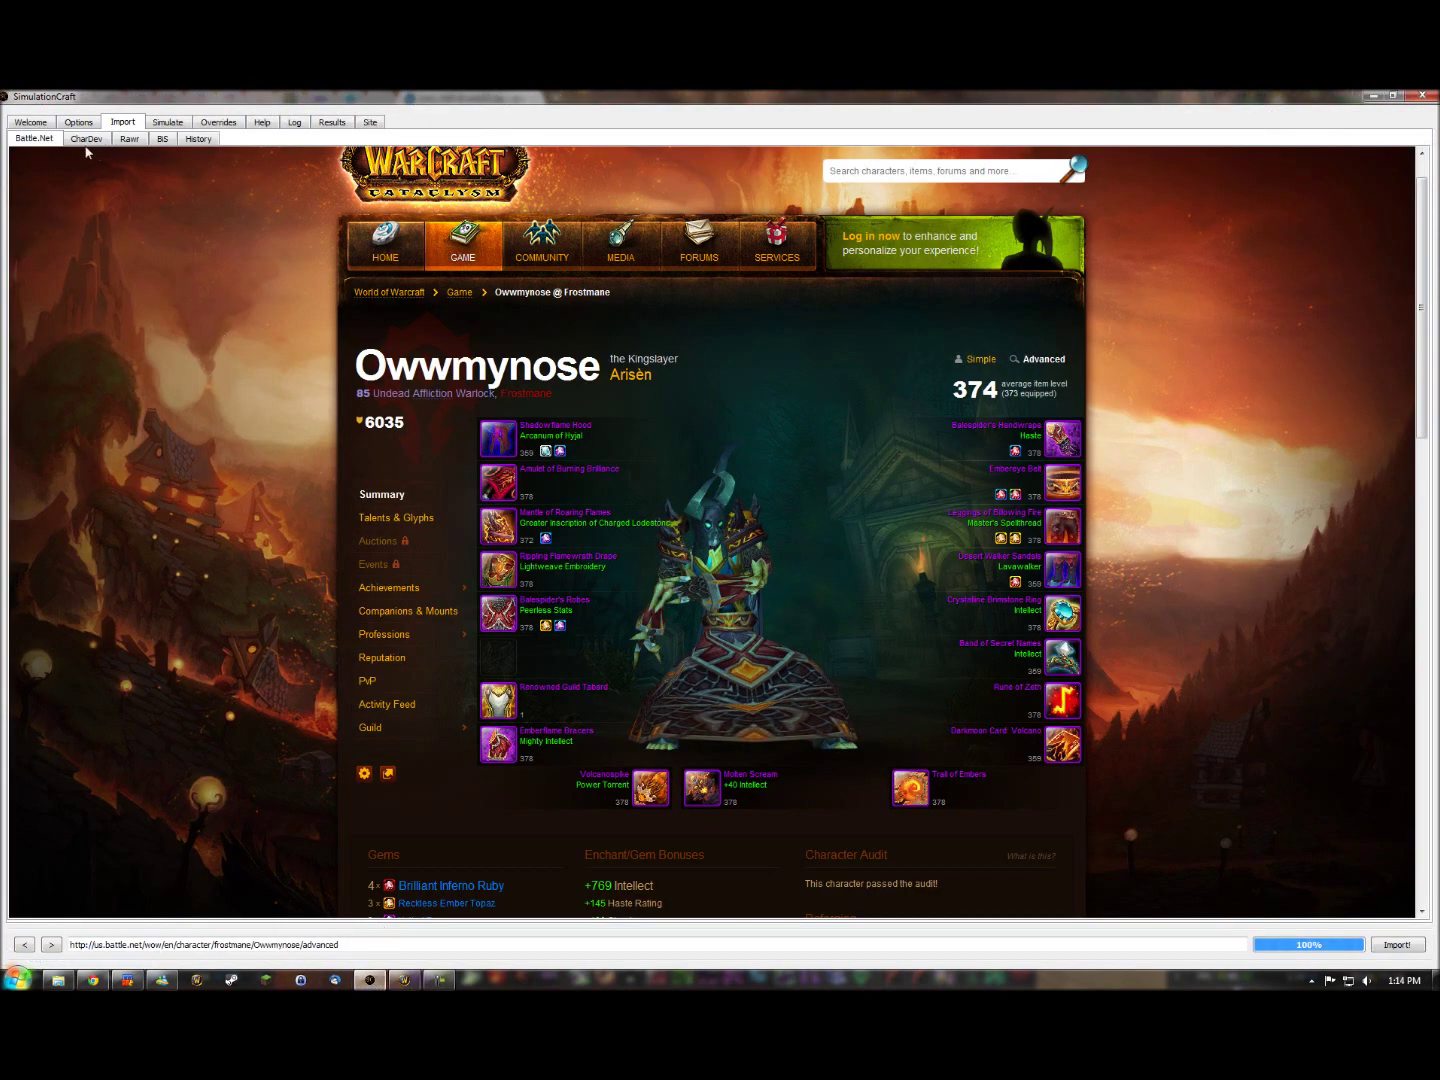
pyautogui.click(24, 122)
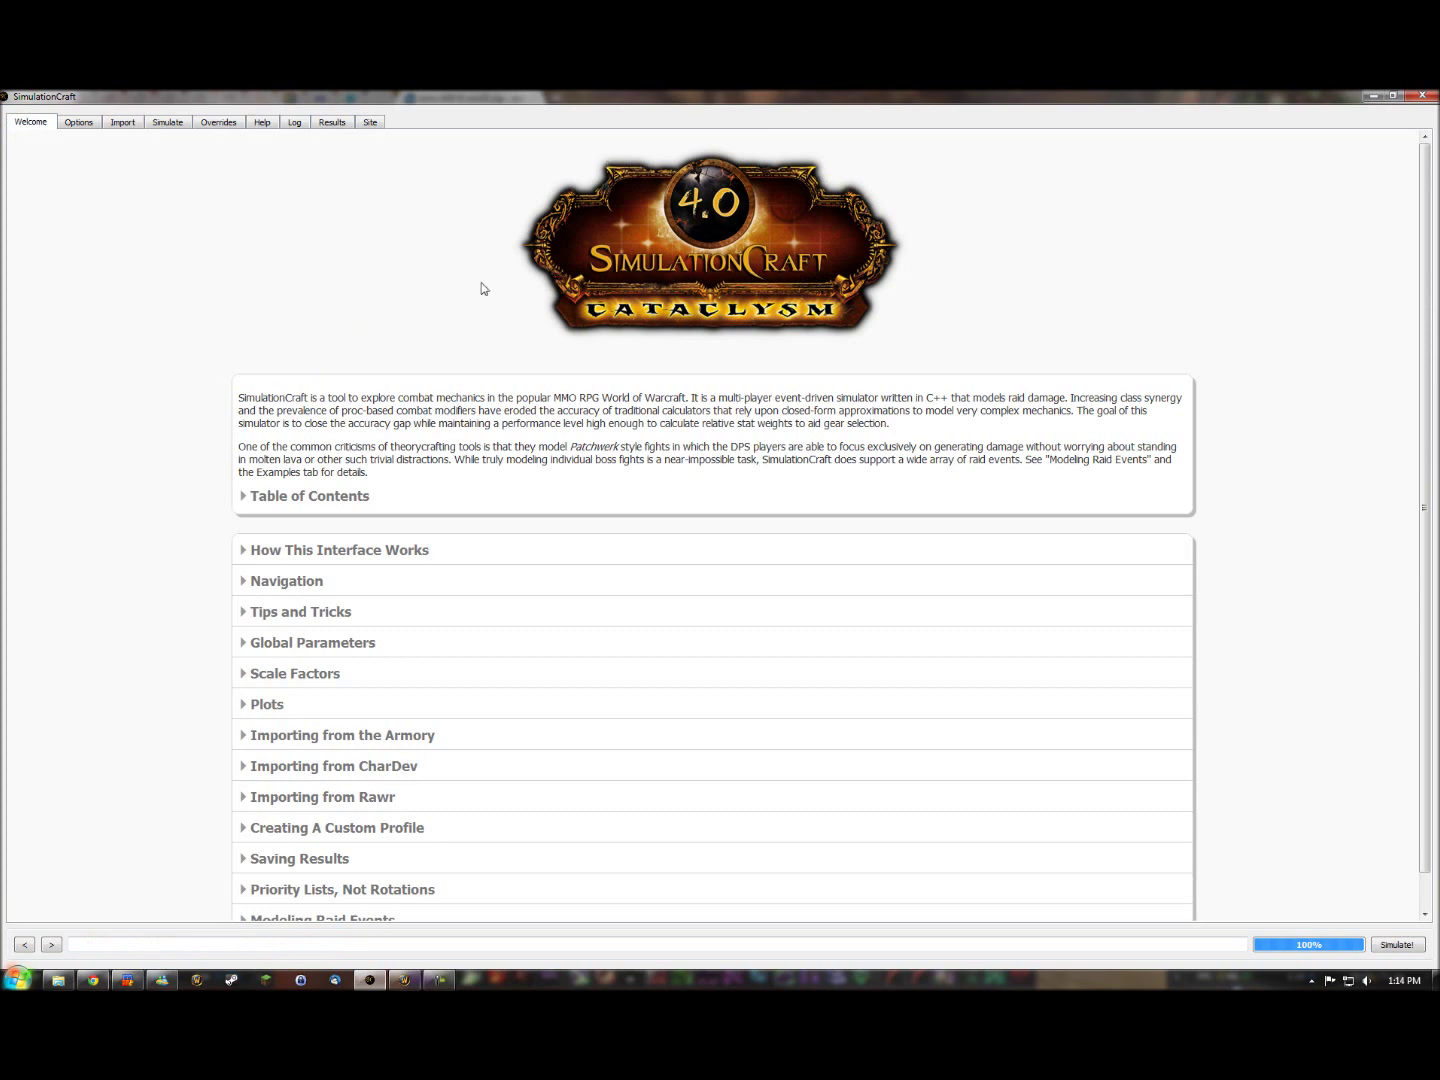
# - Set the number of iterations to 25000 in the global simulation options
pyautogui.click(78, 122)
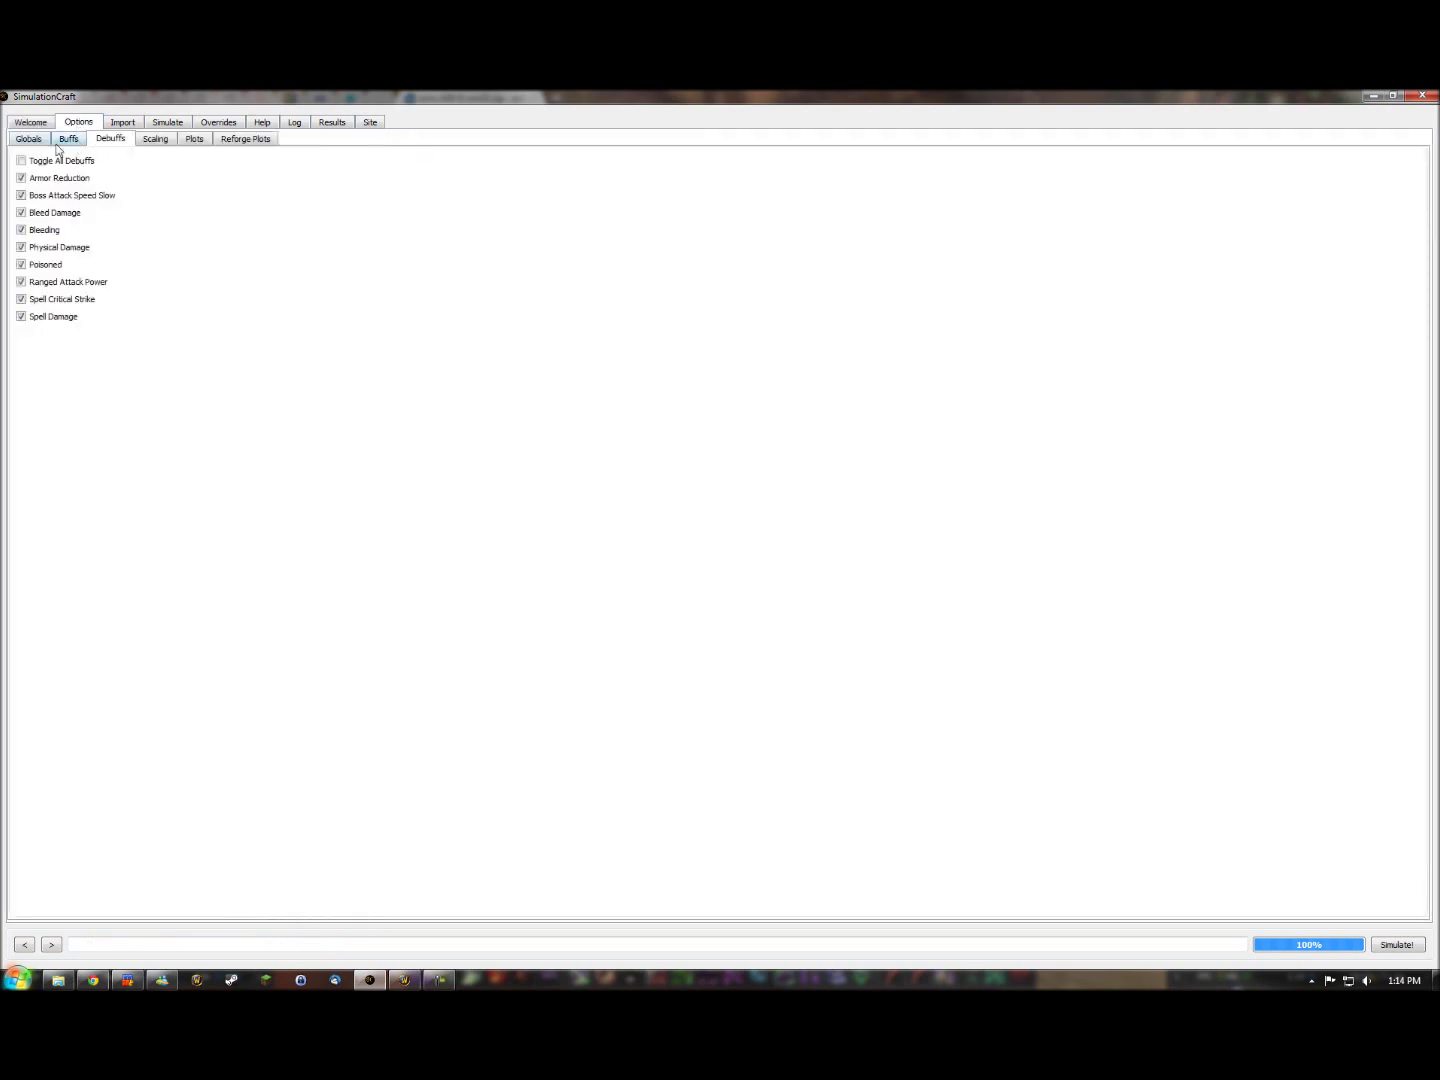
pyautogui.click(34, 141)
pyautogui.click(122, 183)
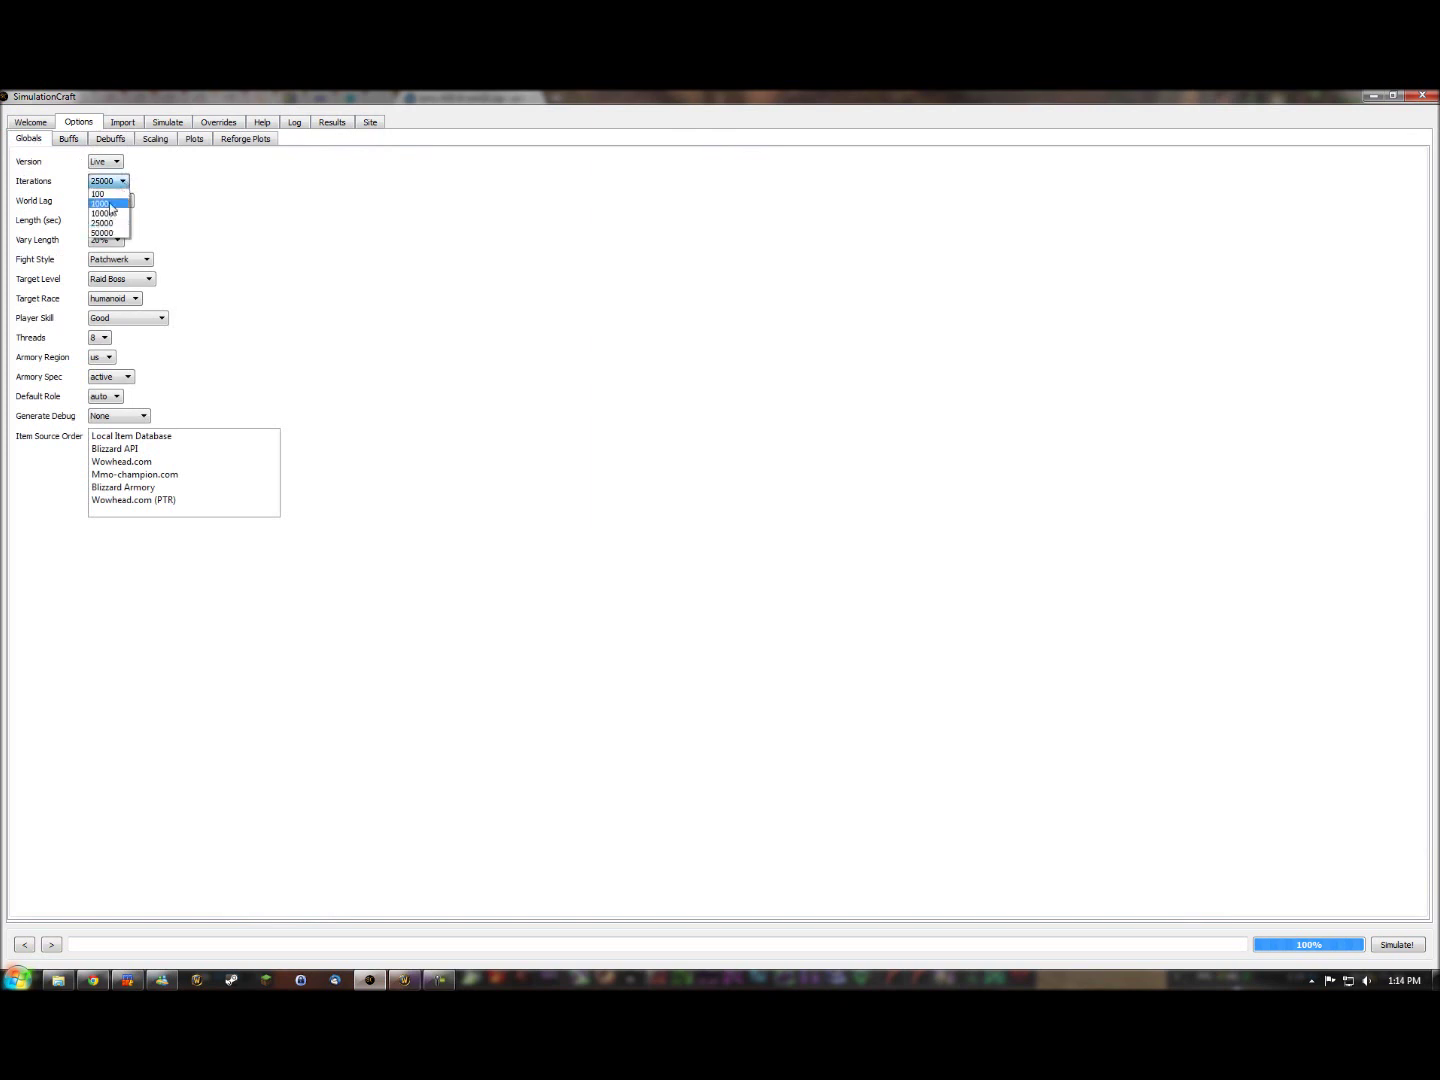
pyautogui.click(104, 202)
pyautogui.click(111, 182)
pyautogui.click(109, 224)
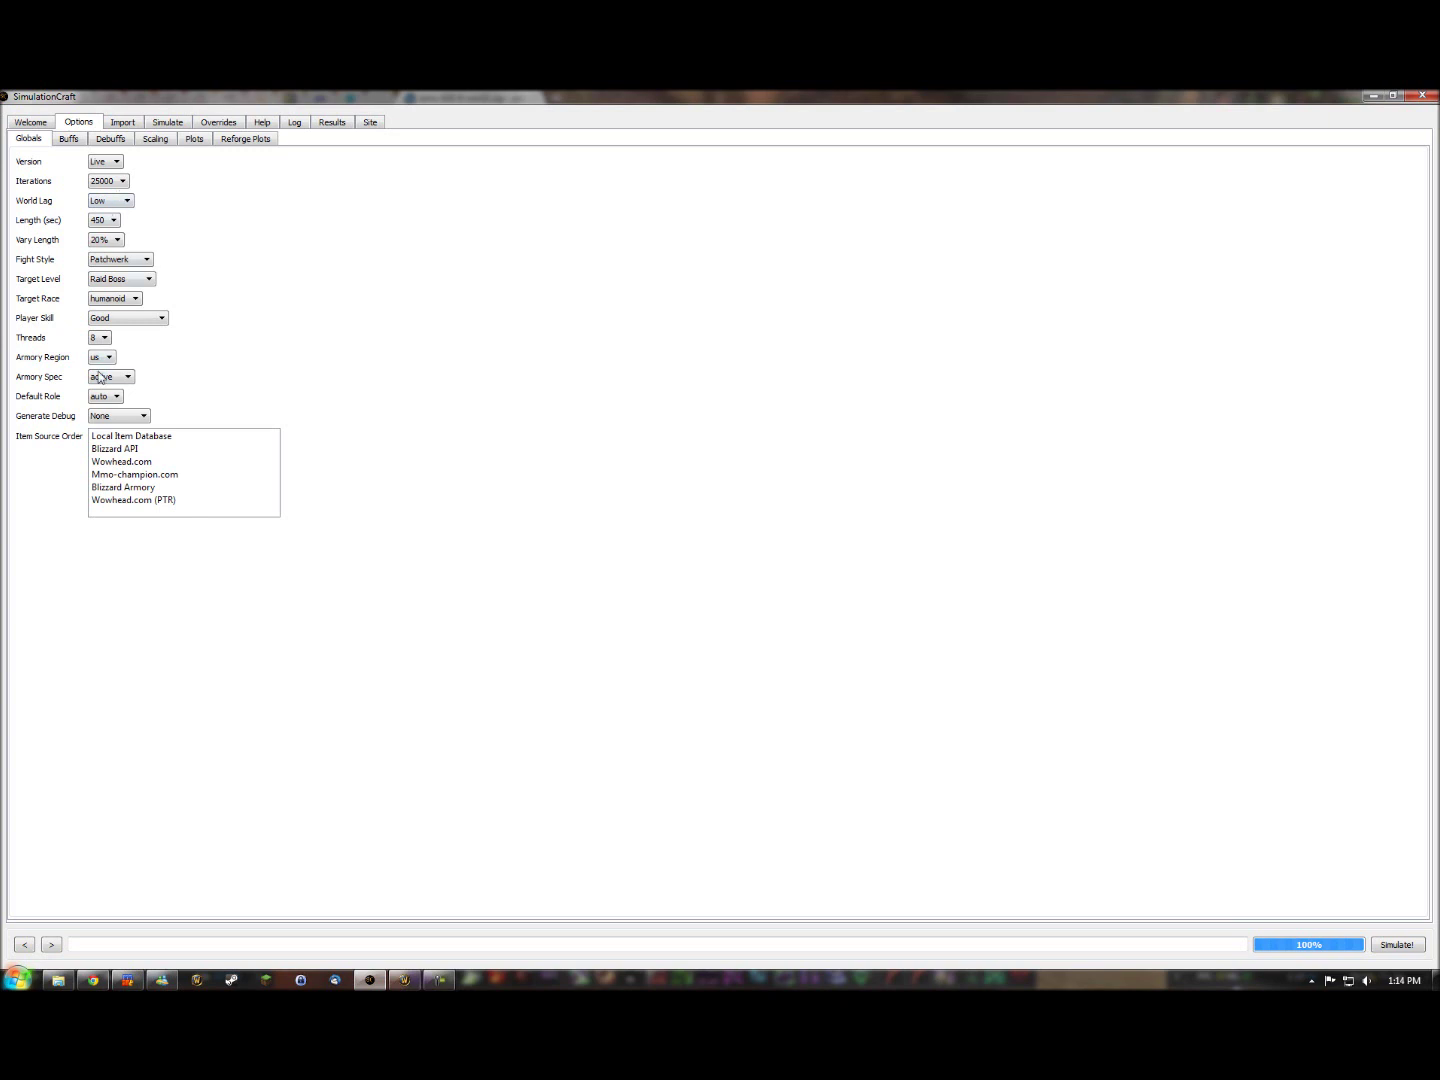
# - Set the player skill to Good and the number of threads to 8
pyautogui.click(127, 319)
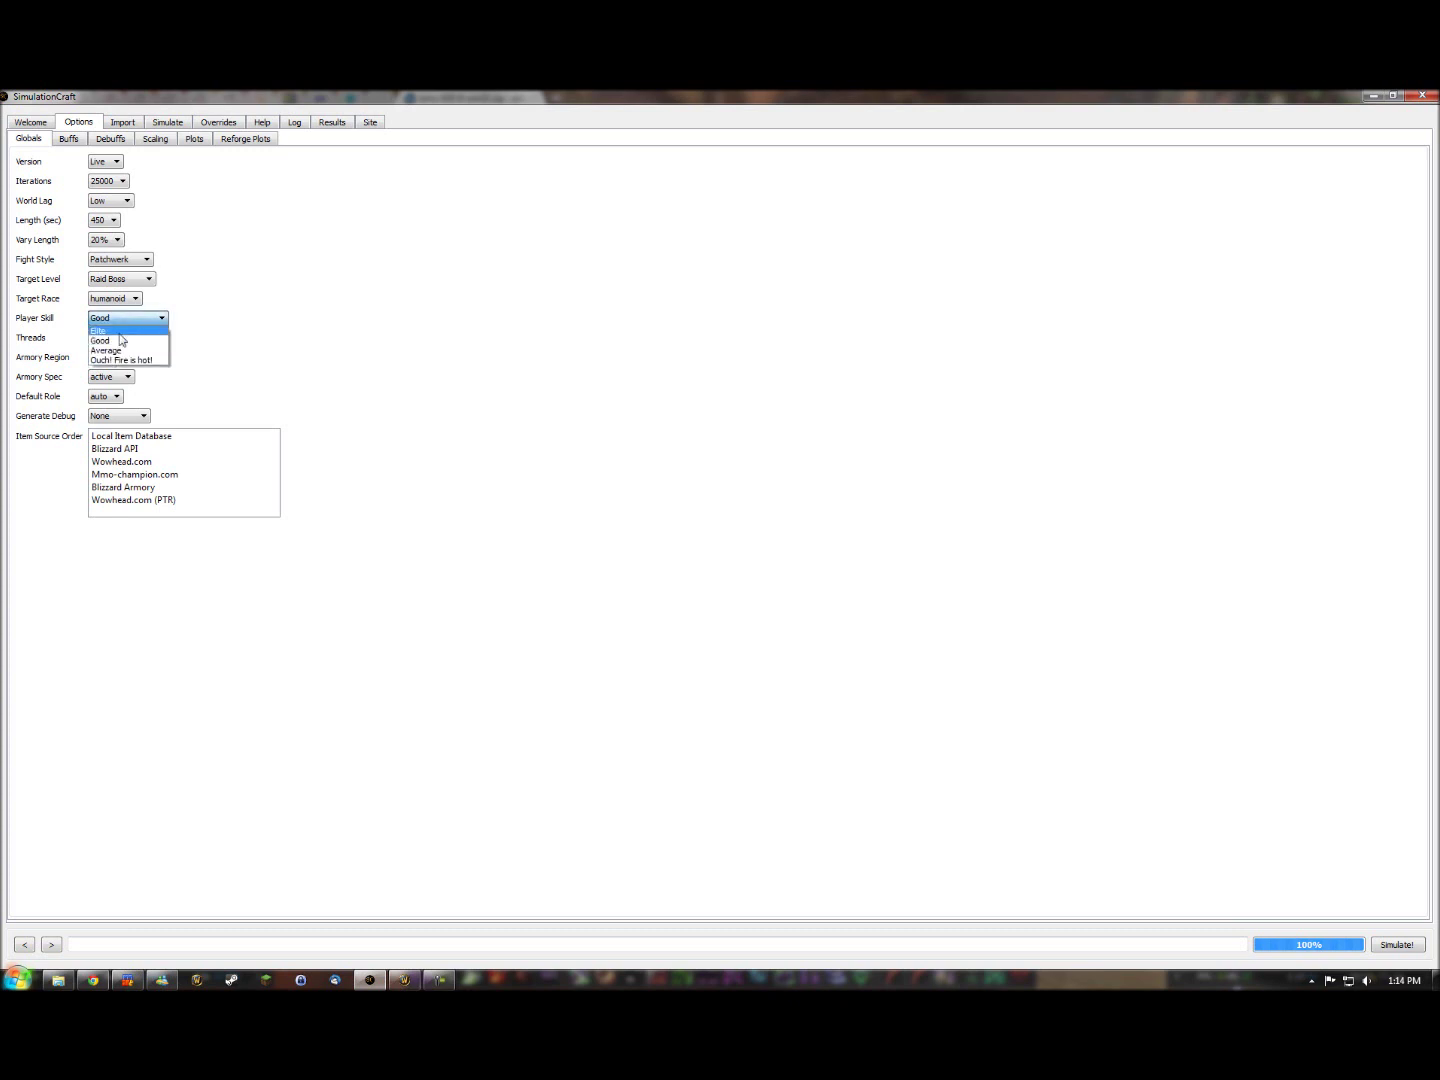
pyautogui.click(125, 333)
pyautogui.click(134, 322)
pyautogui.click(110, 347)
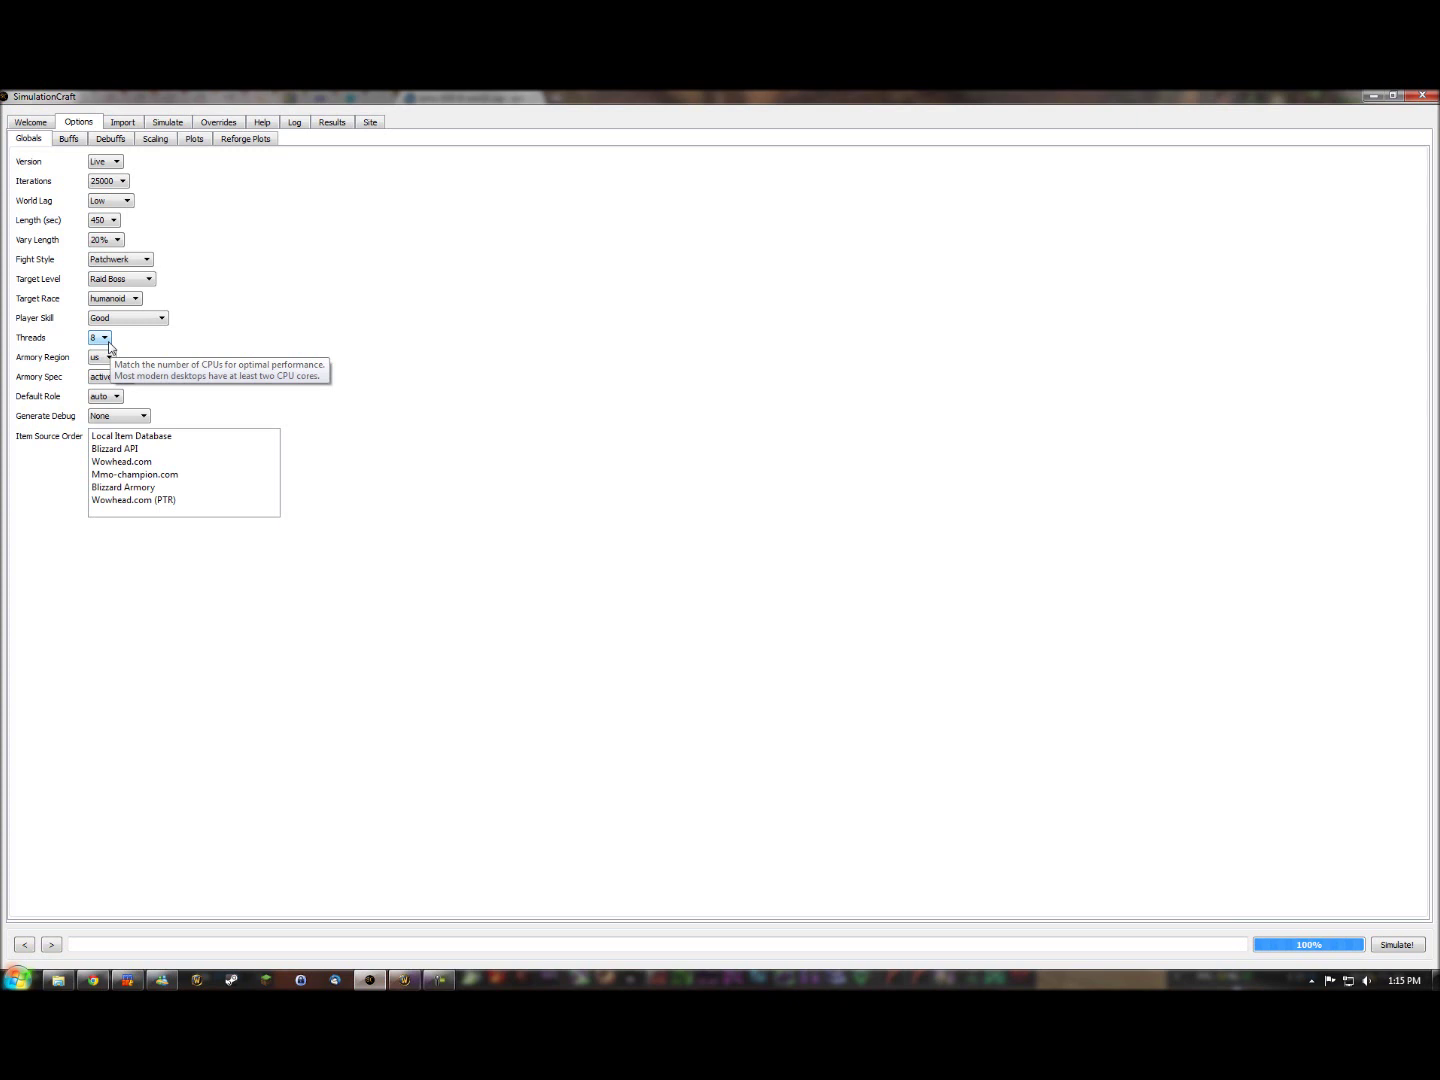
pyautogui.click(104, 337)
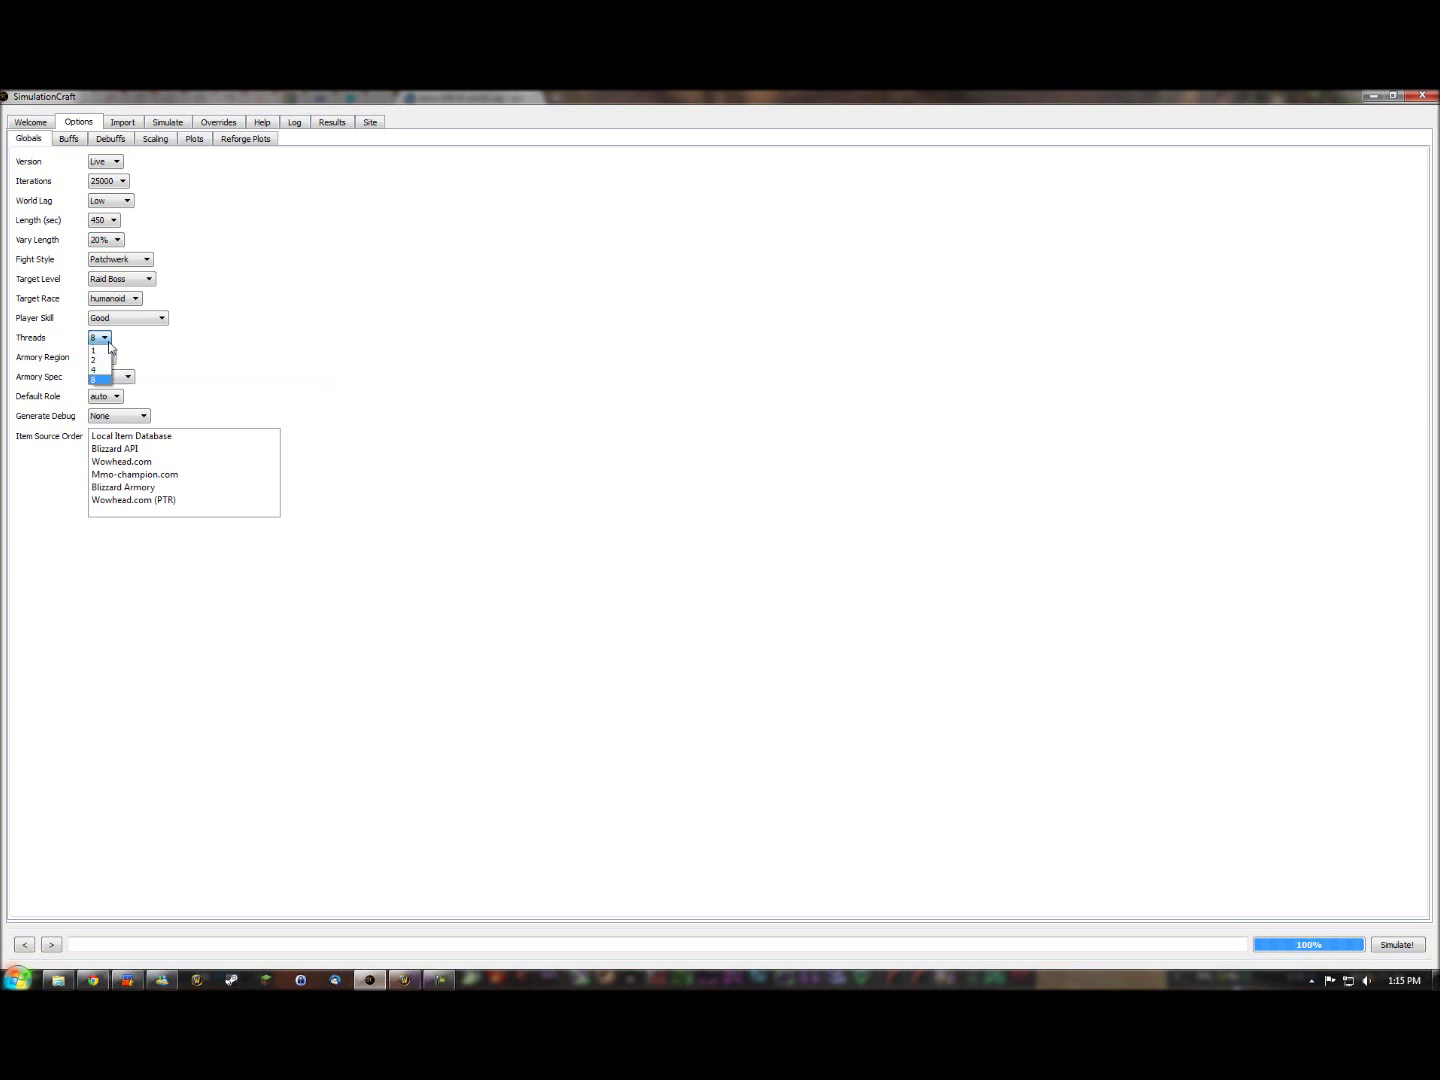
pyautogui.click(101, 381)
# - Review the buff, debuff, scaling, plot and reforge plot options, toggling the intellect analysis on and back off
pyautogui.click(69, 141)
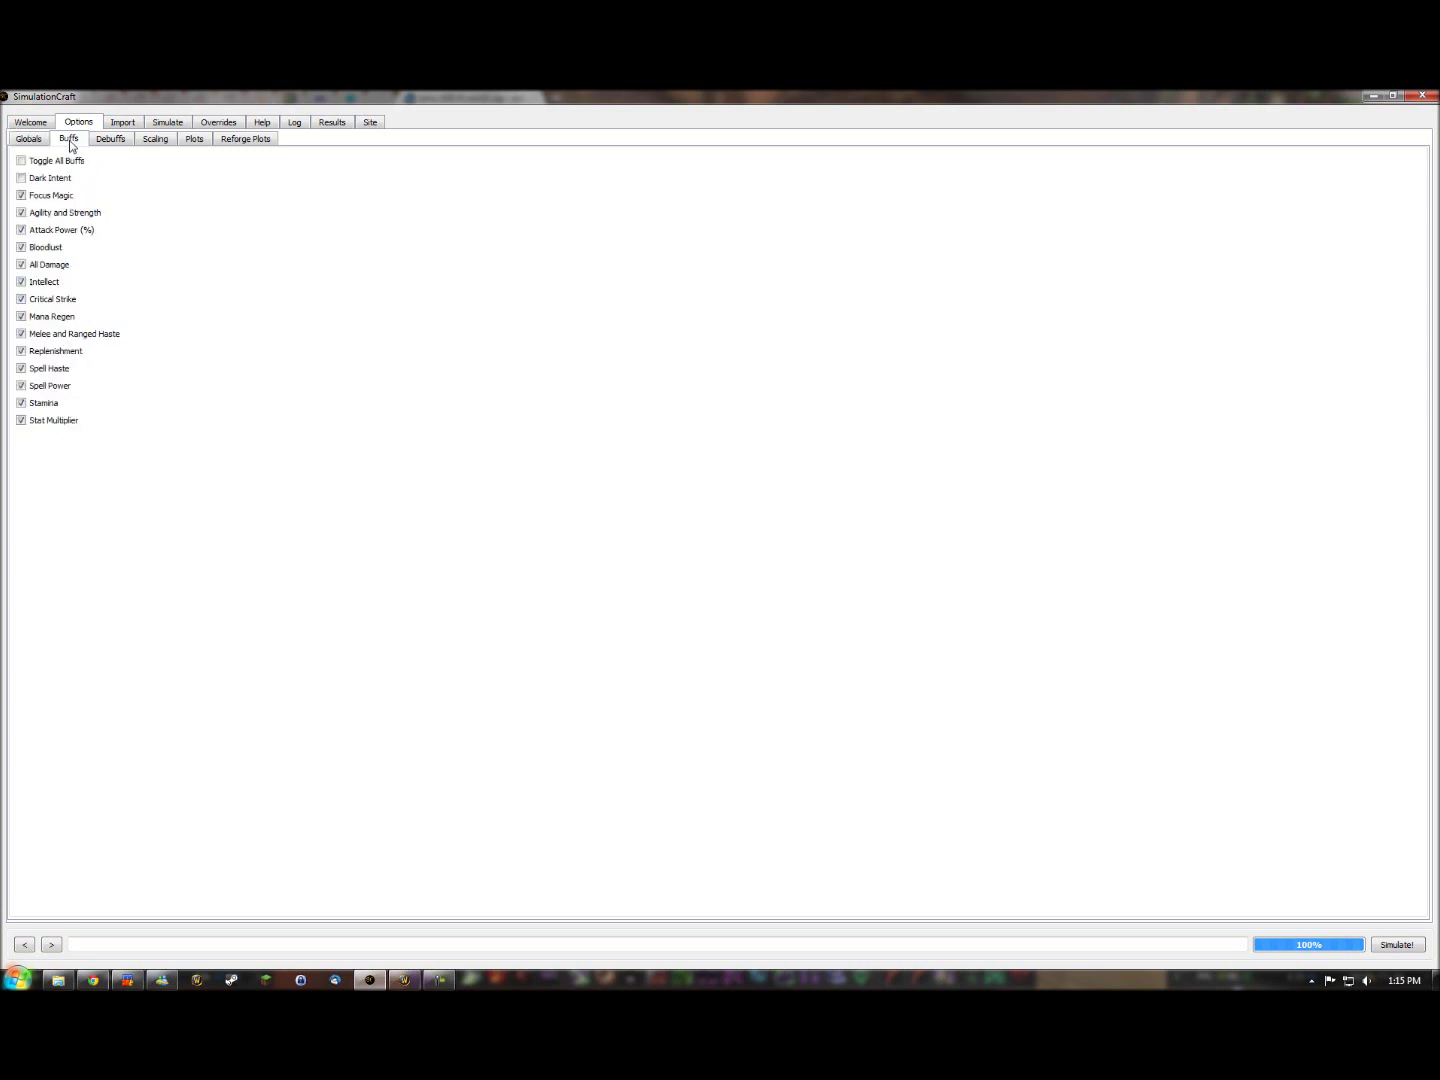
pyautogui.click(64, 178)
pyautogui.click(114, 140)
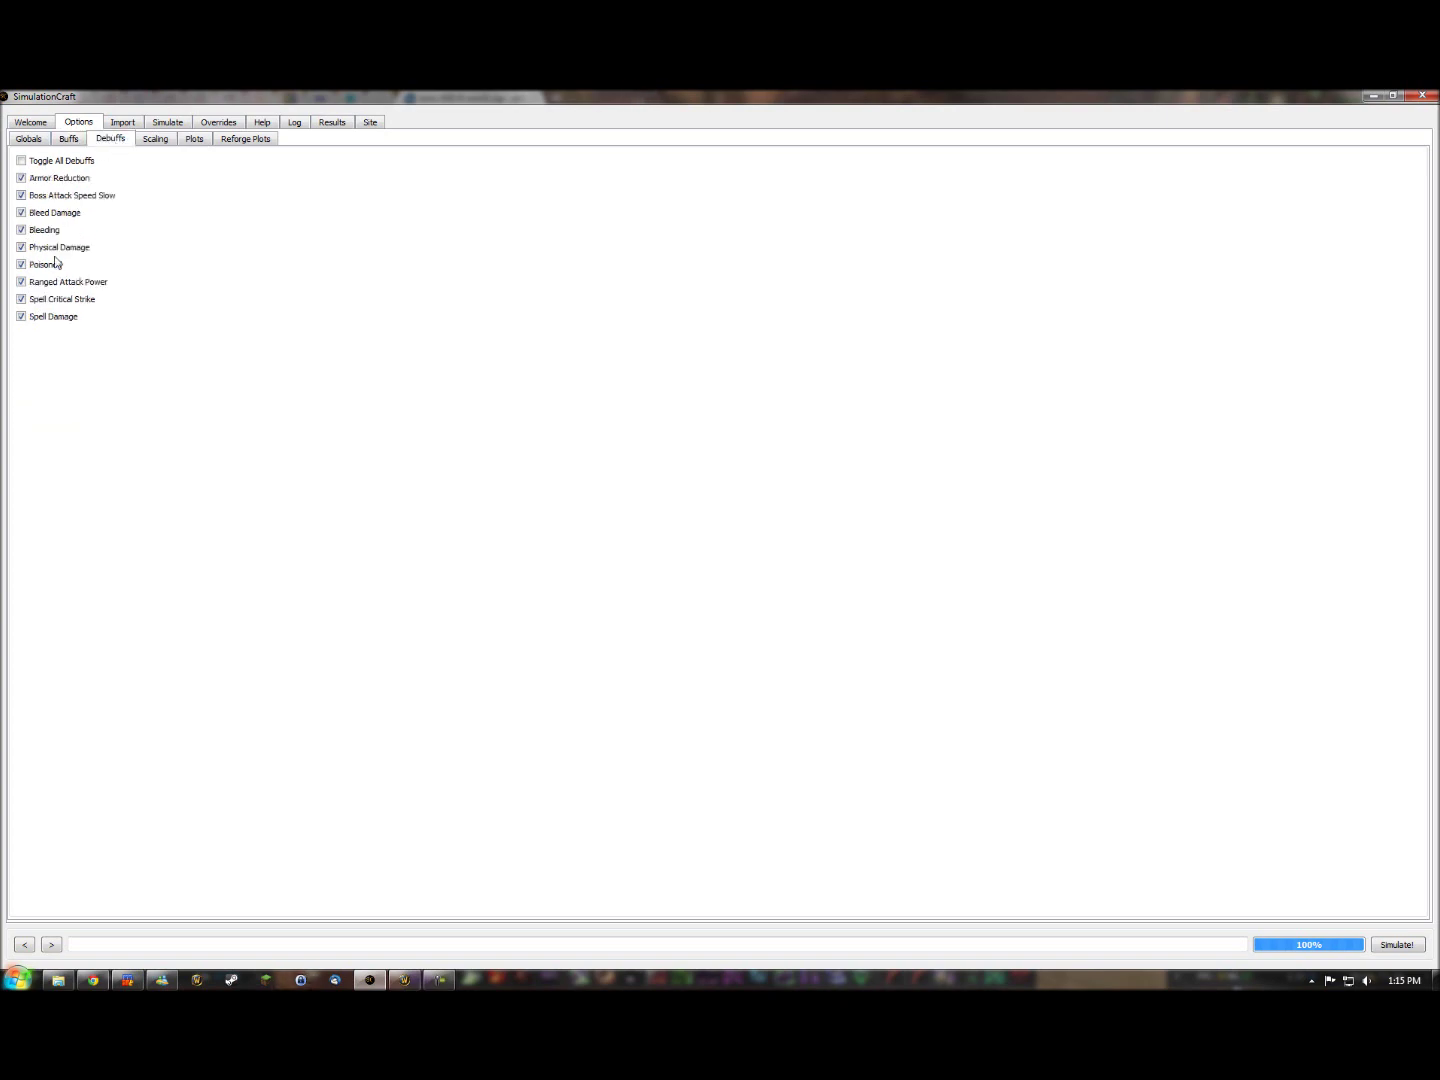
pyautogui.click(170, 145)
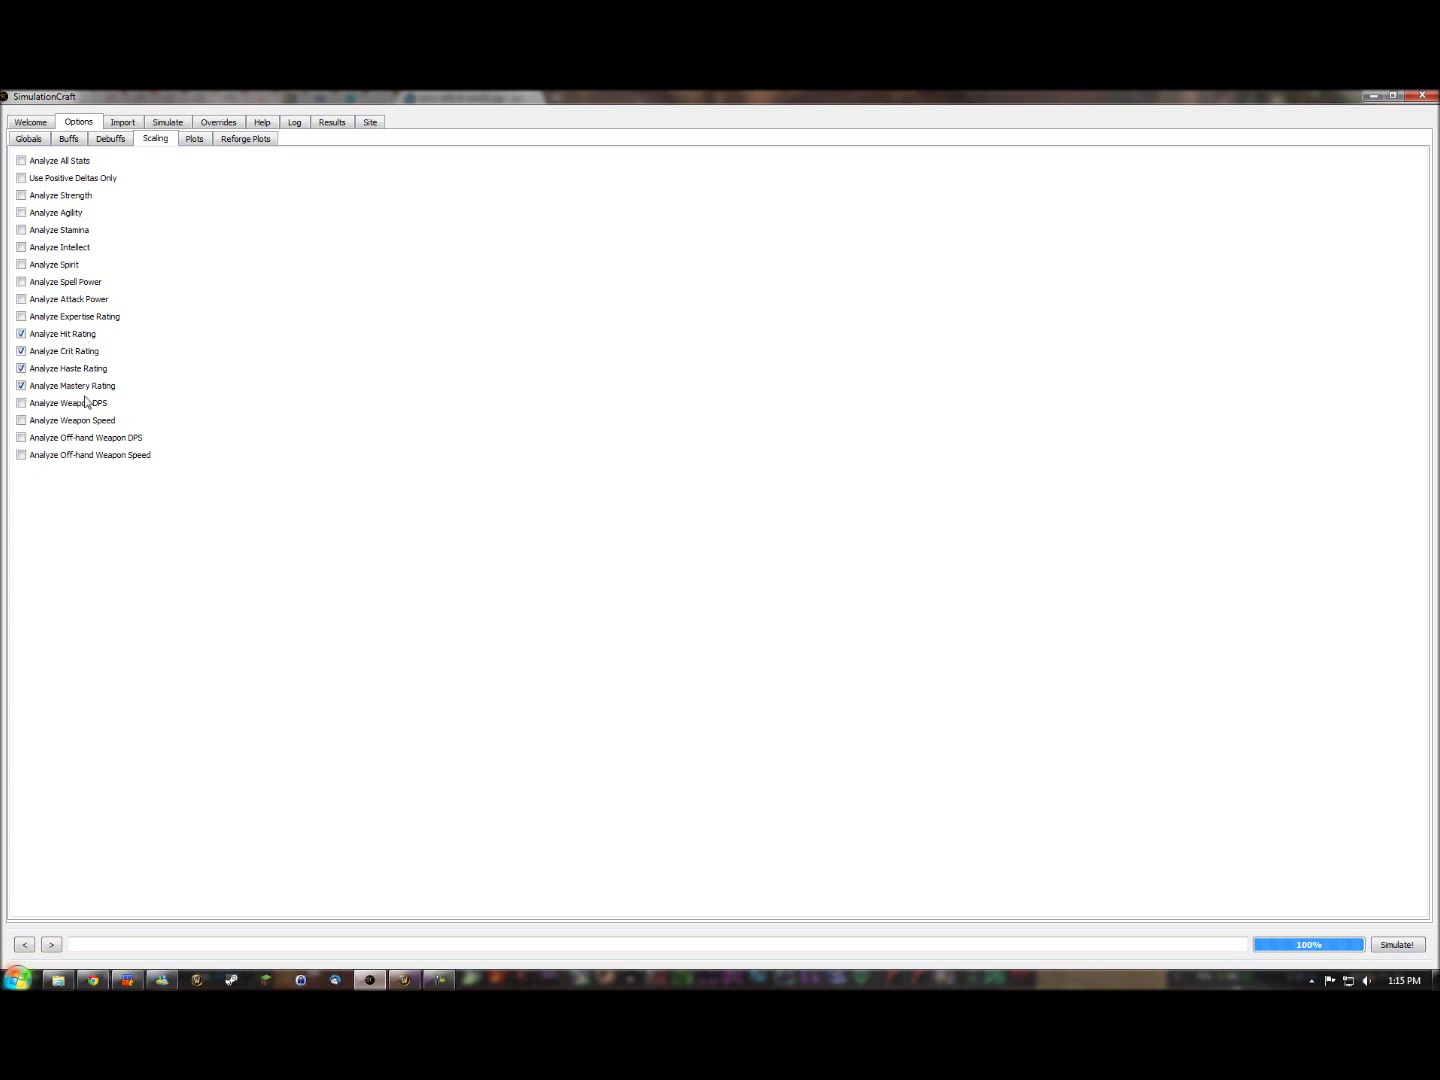
pyautogui.click(65, 250)
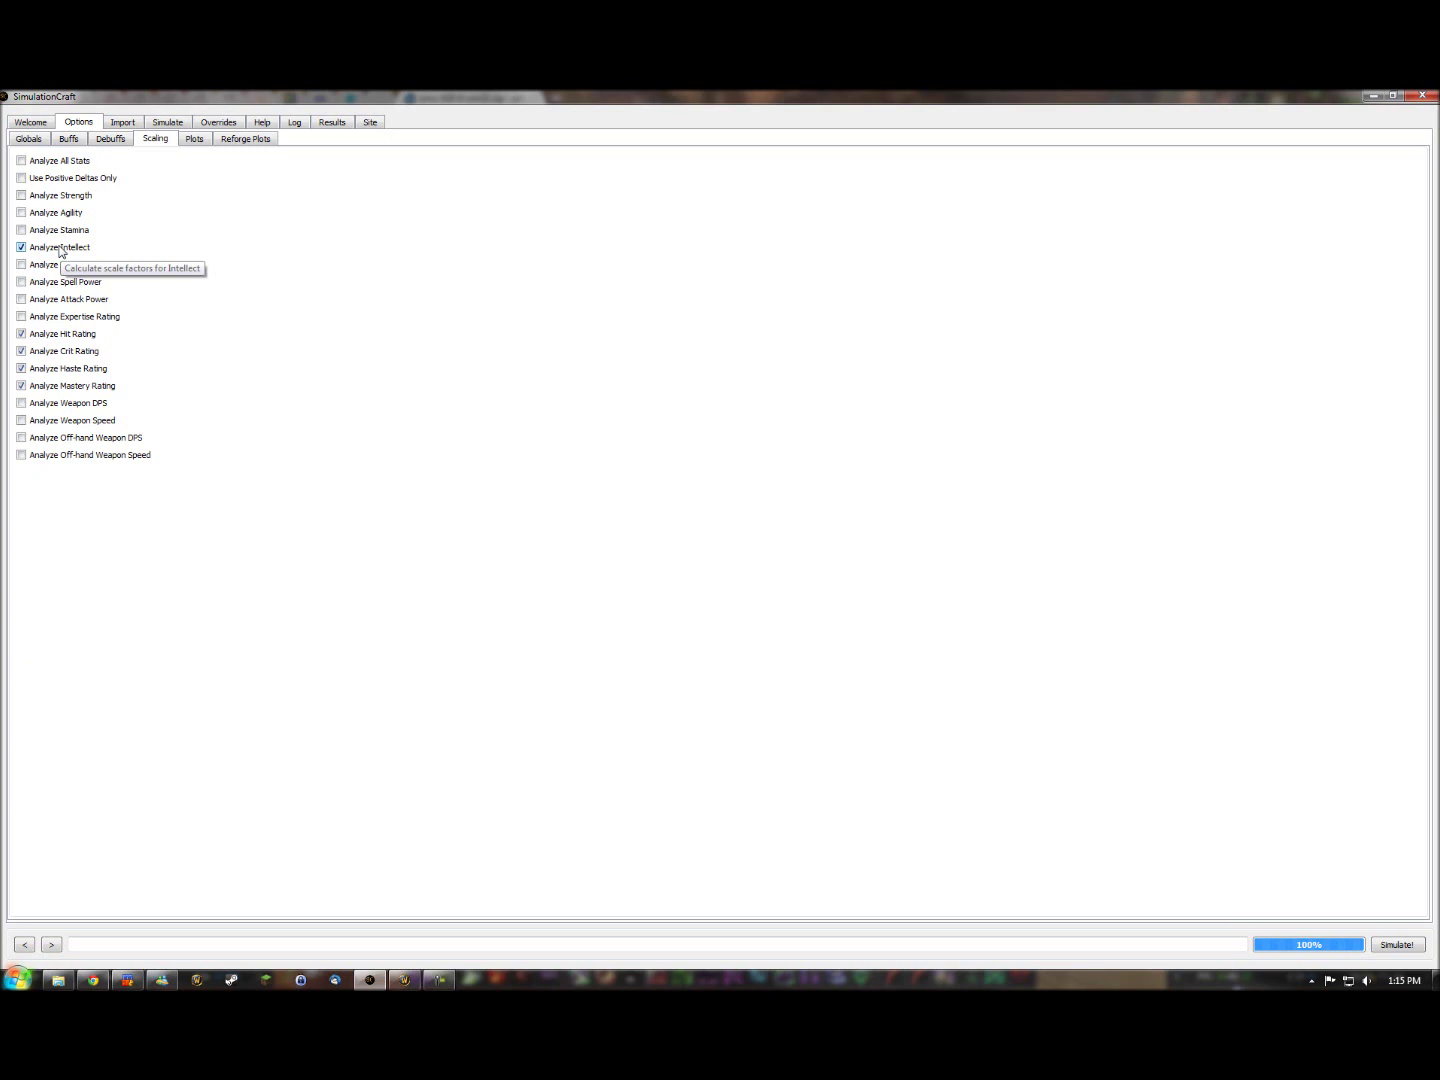
pyautogui.click(59, 251)
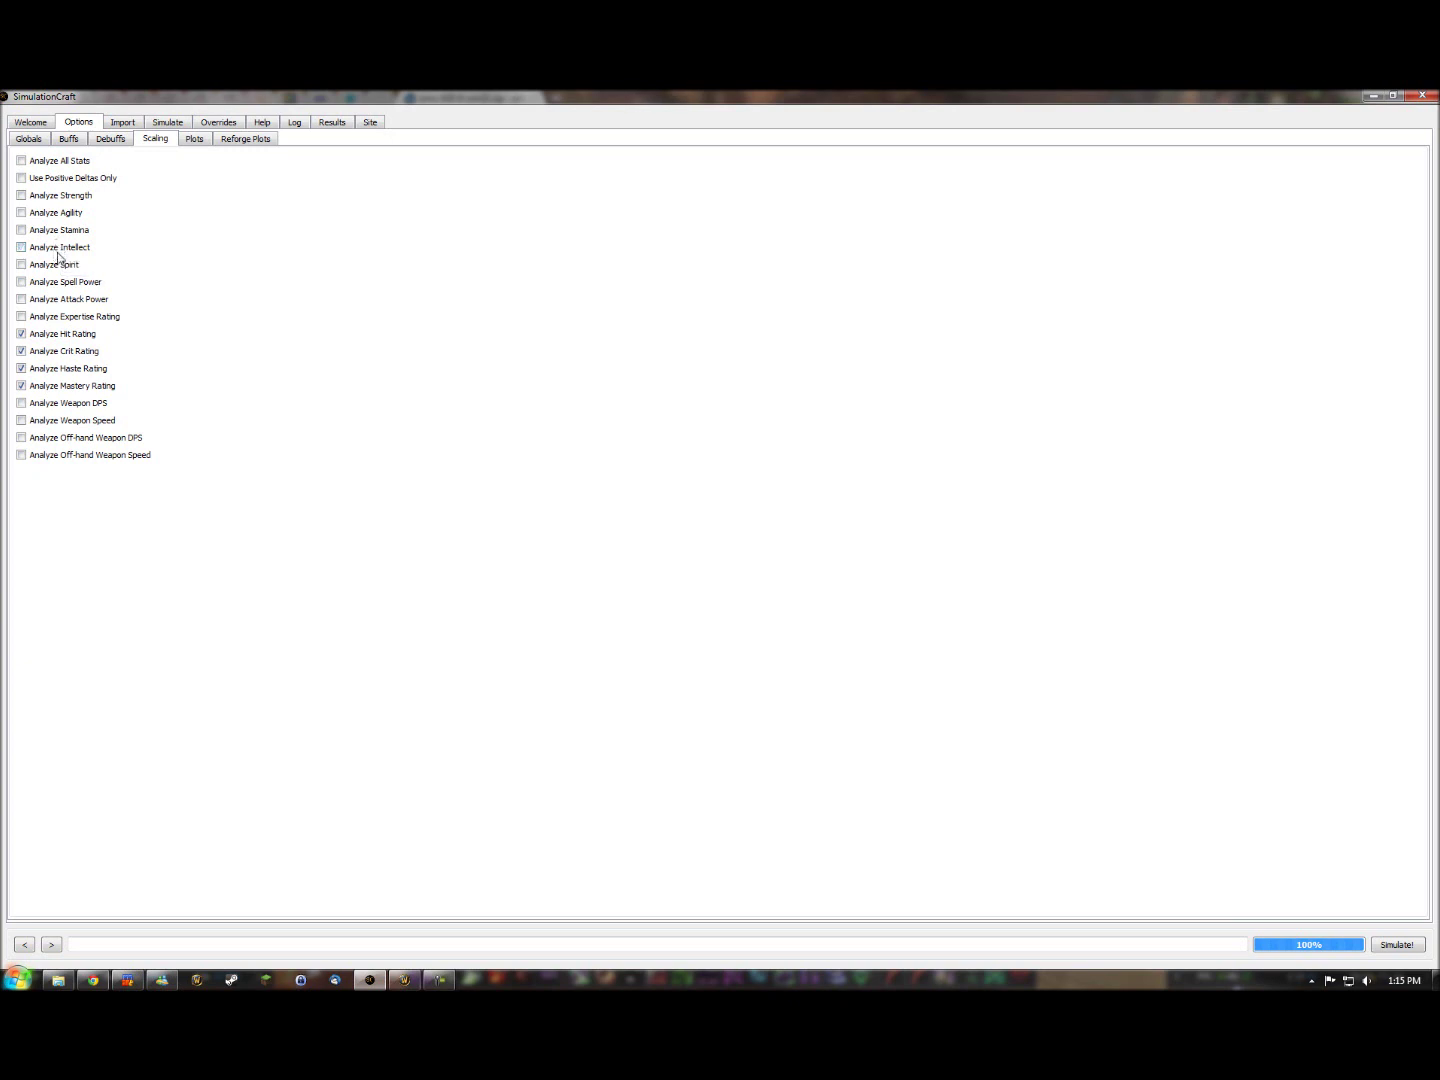
pyautogui.click(194, 140)
pyautogui.click(247, 140)
pyautogui.click(188, 141)
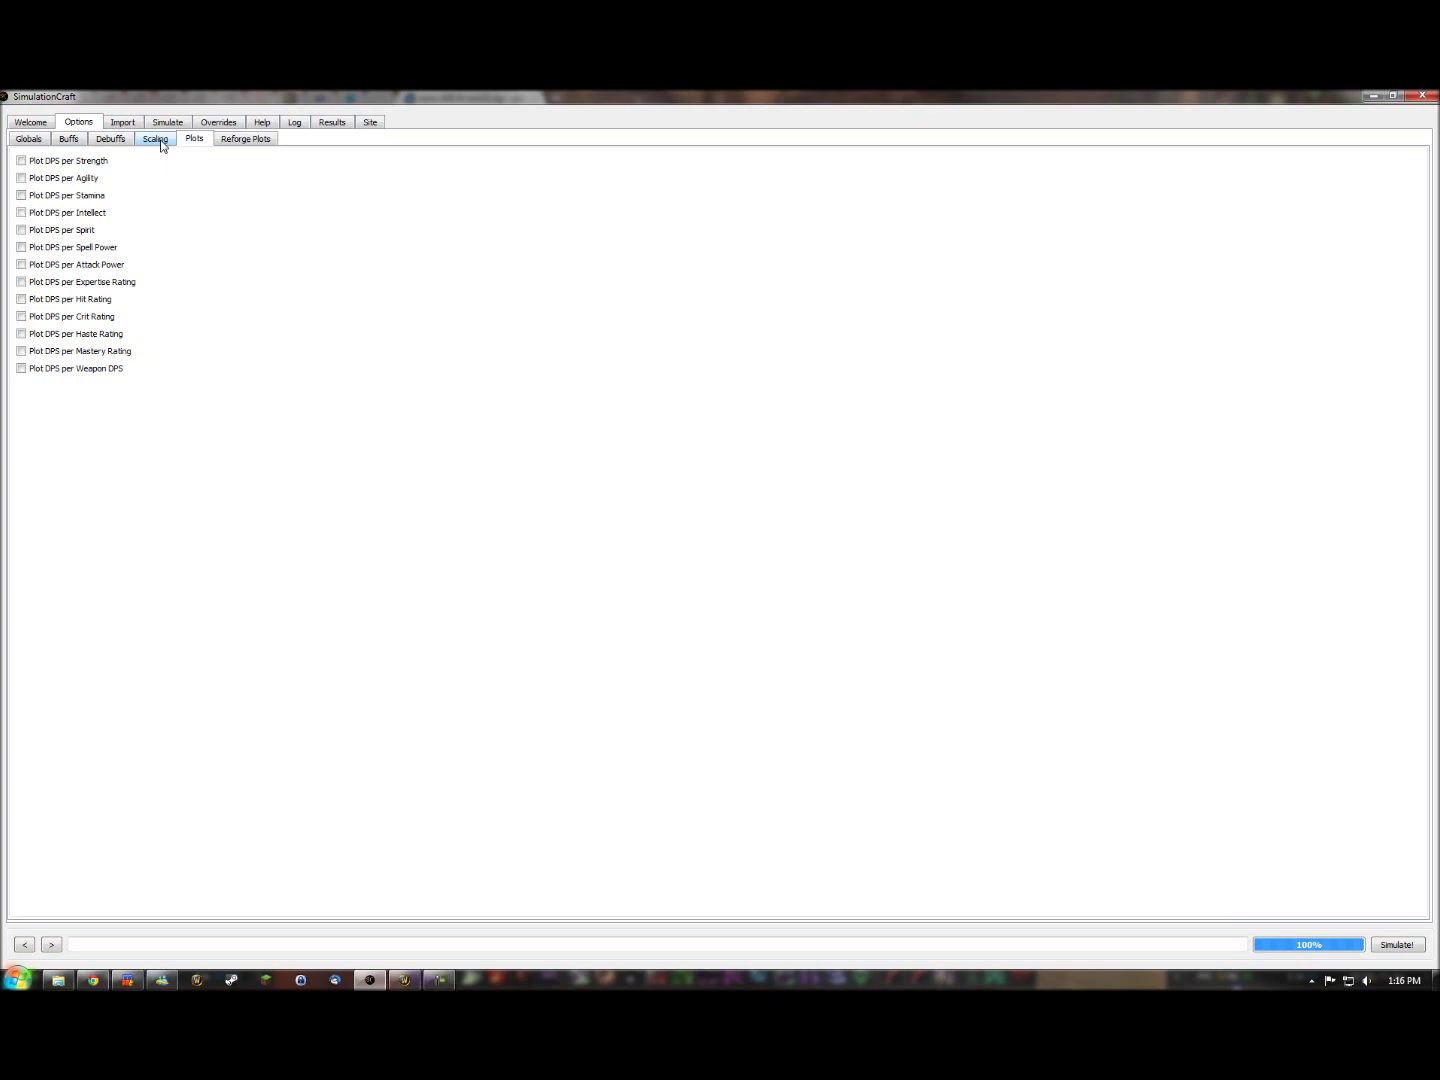
# - Search Battle.net for owwmynose @ frostmane and import that character's profile for simulation
pyautogui.click(129, 125)
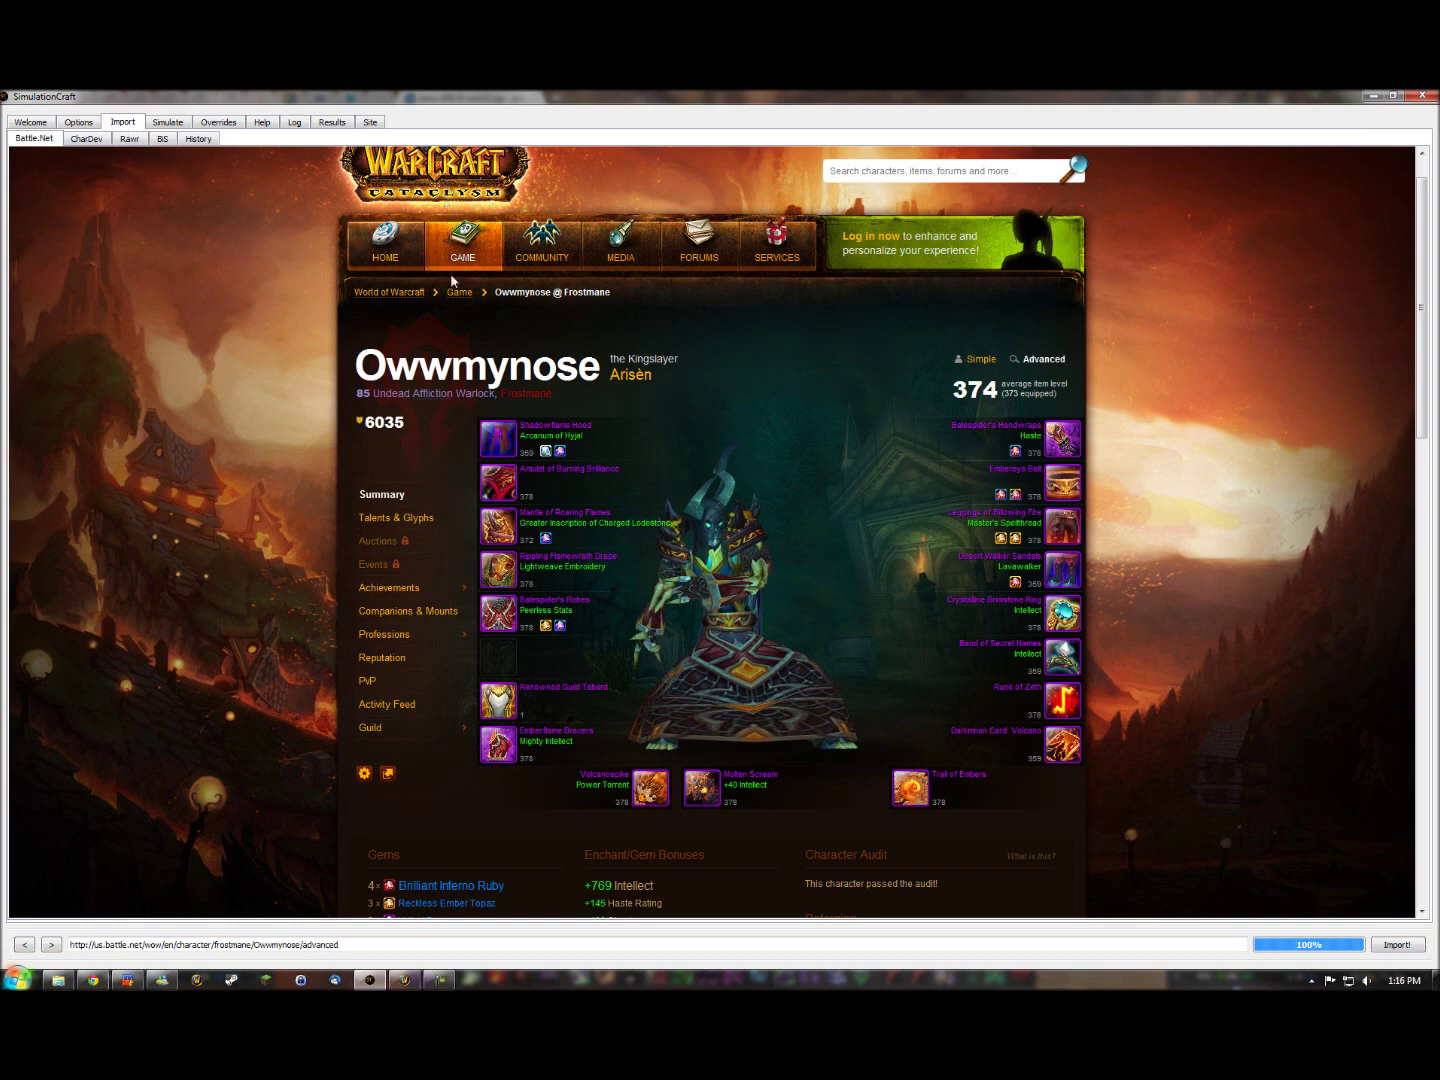
pyautogui.scroll(1, 452, 301)
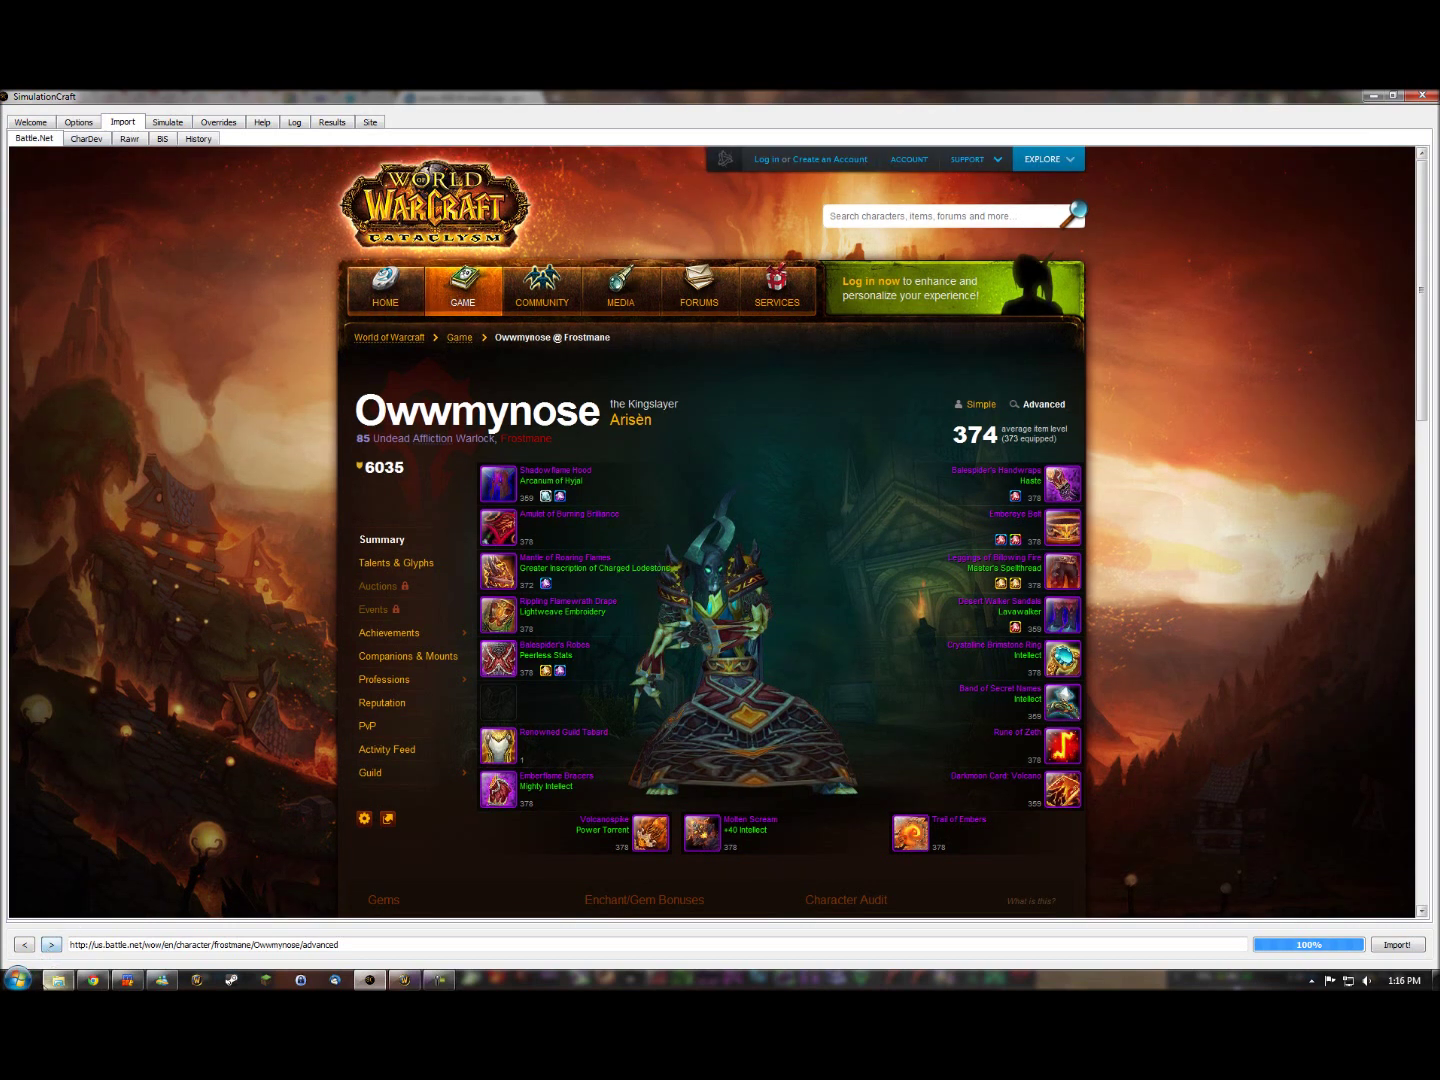
pyautogui.click(25, 945)
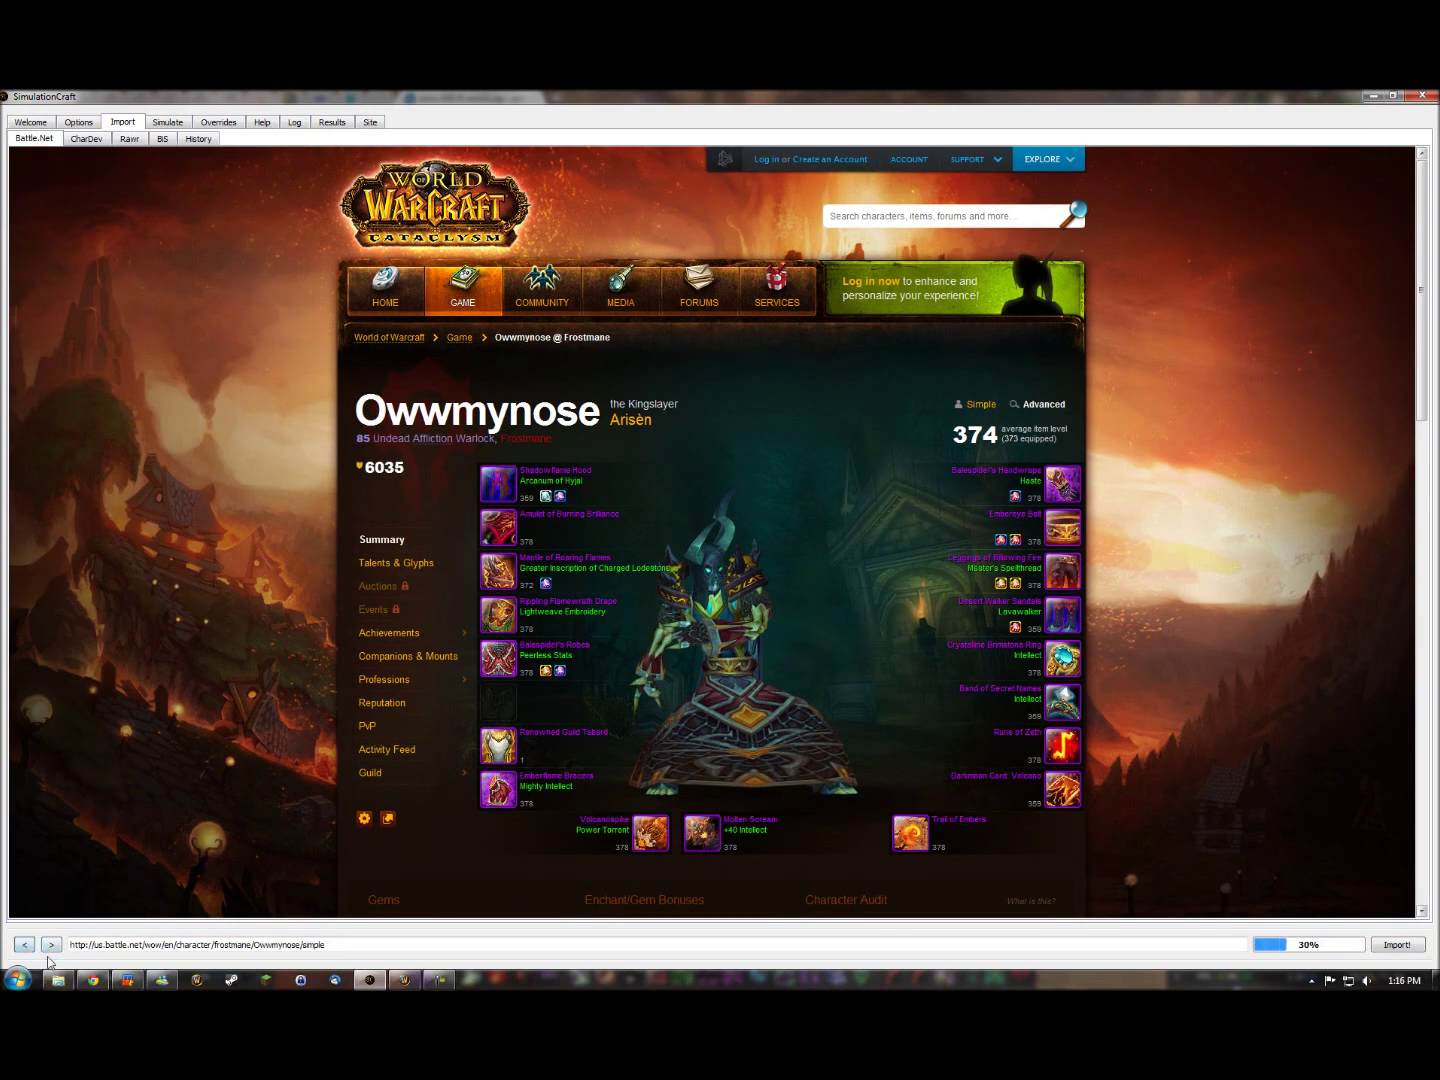
pyautogui.click(51, 945)
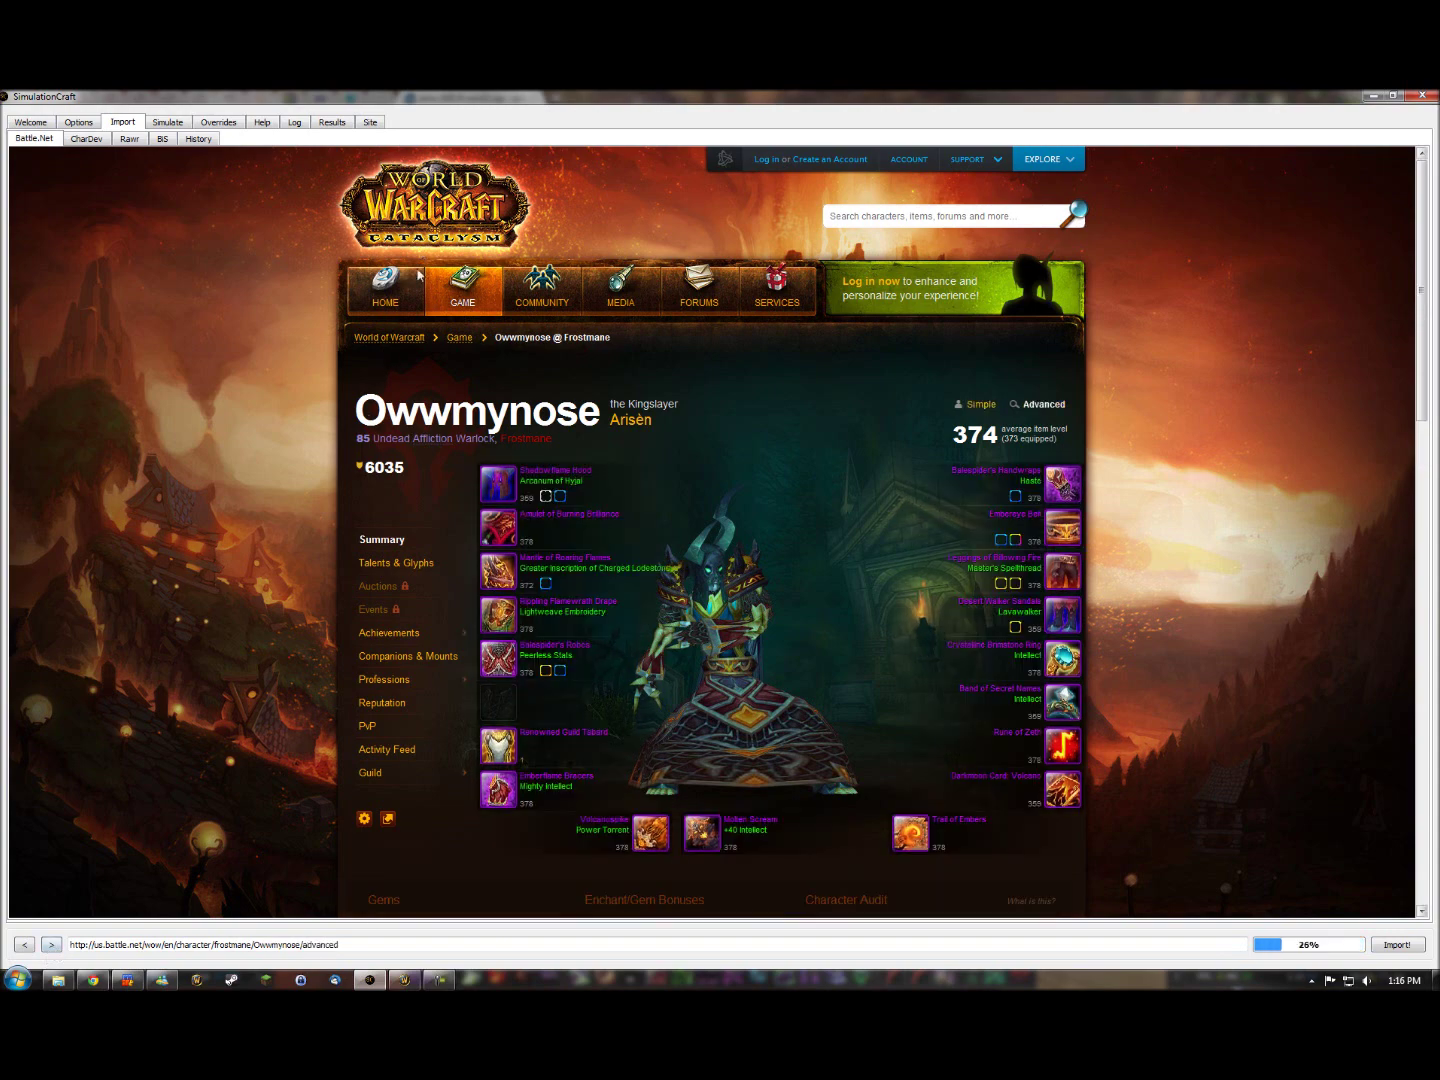
pyautogui.click(421, 252)
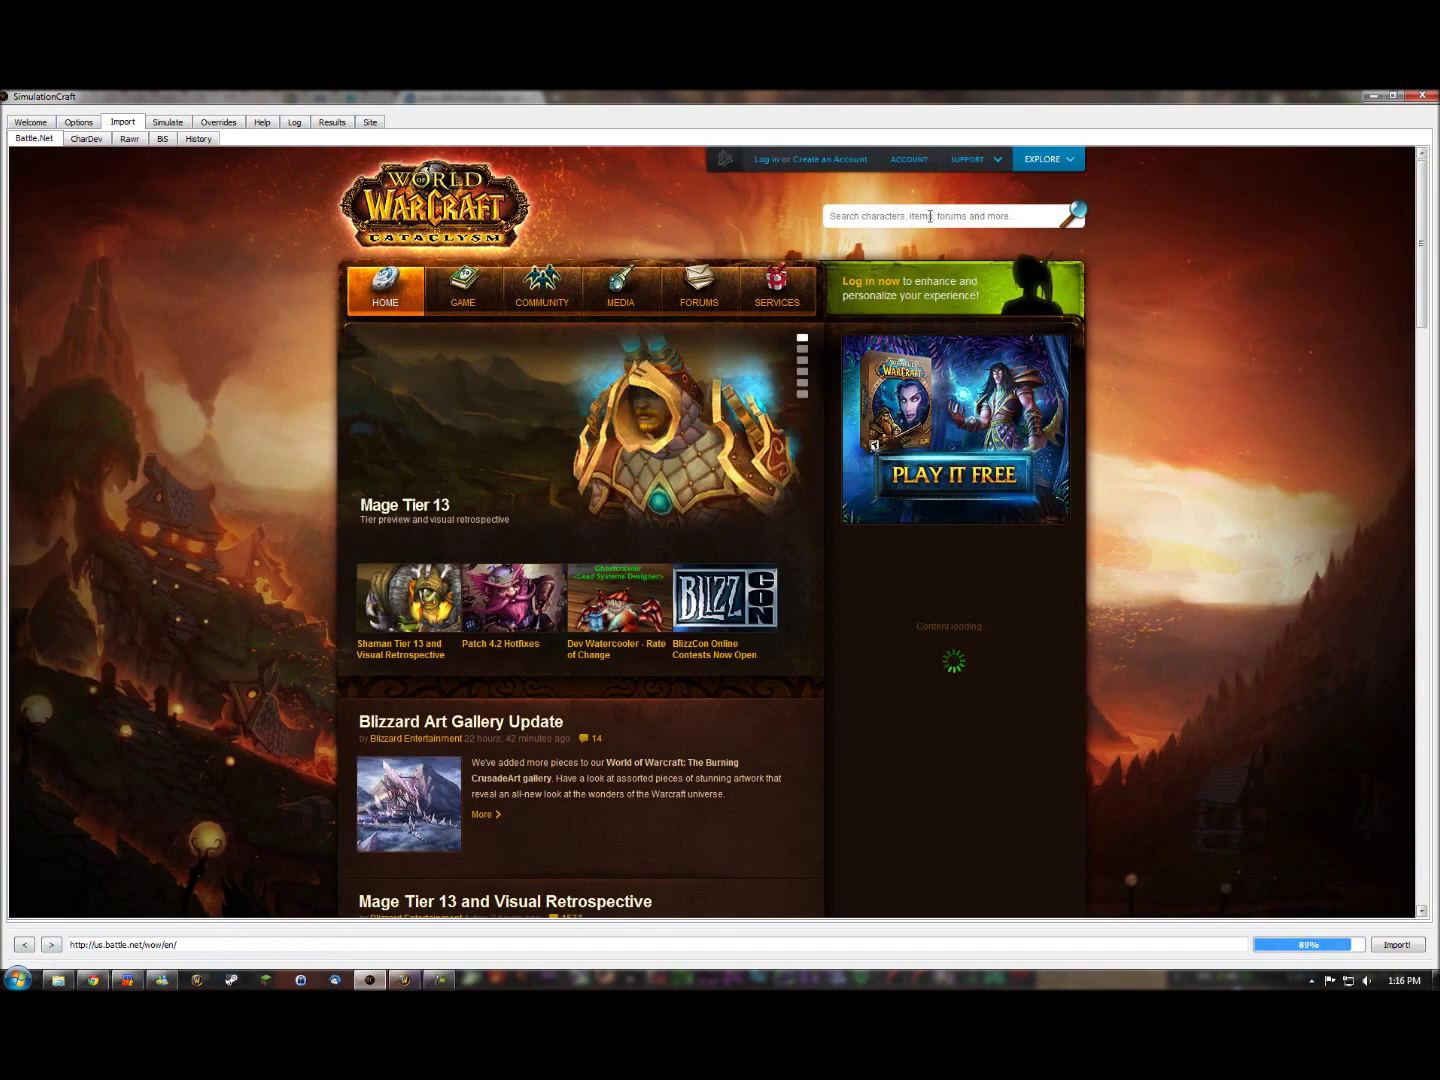
pyautogui.click(940, 221)
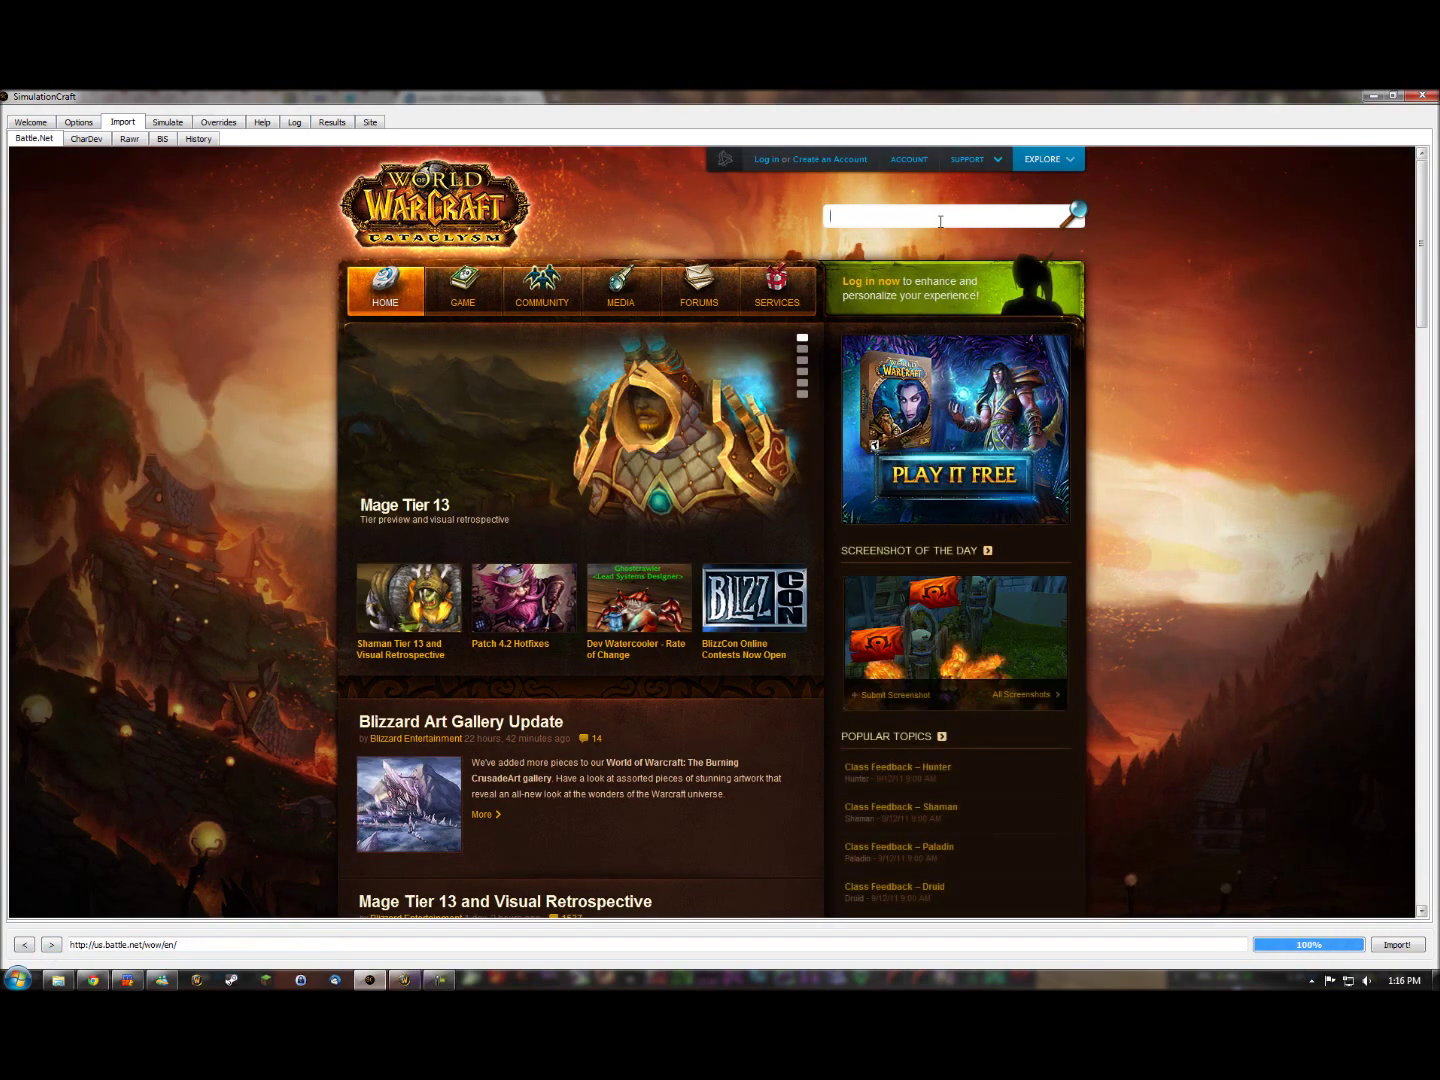
pyautogui.write('owwmynose @ frost')
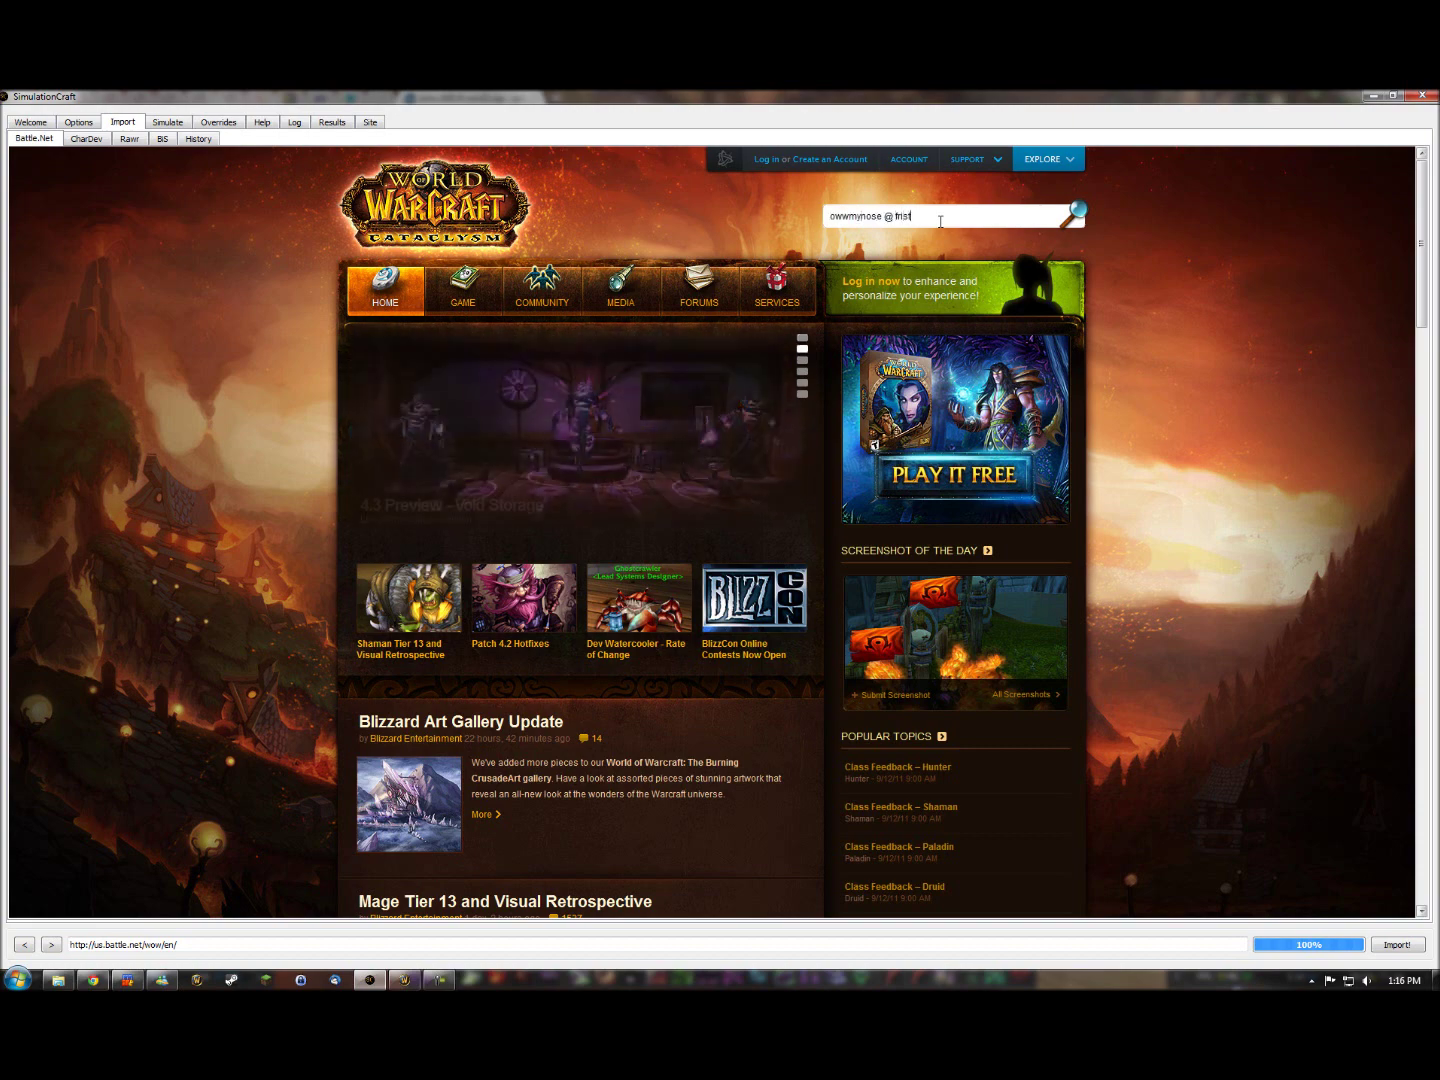
pyautogui.write('mane')
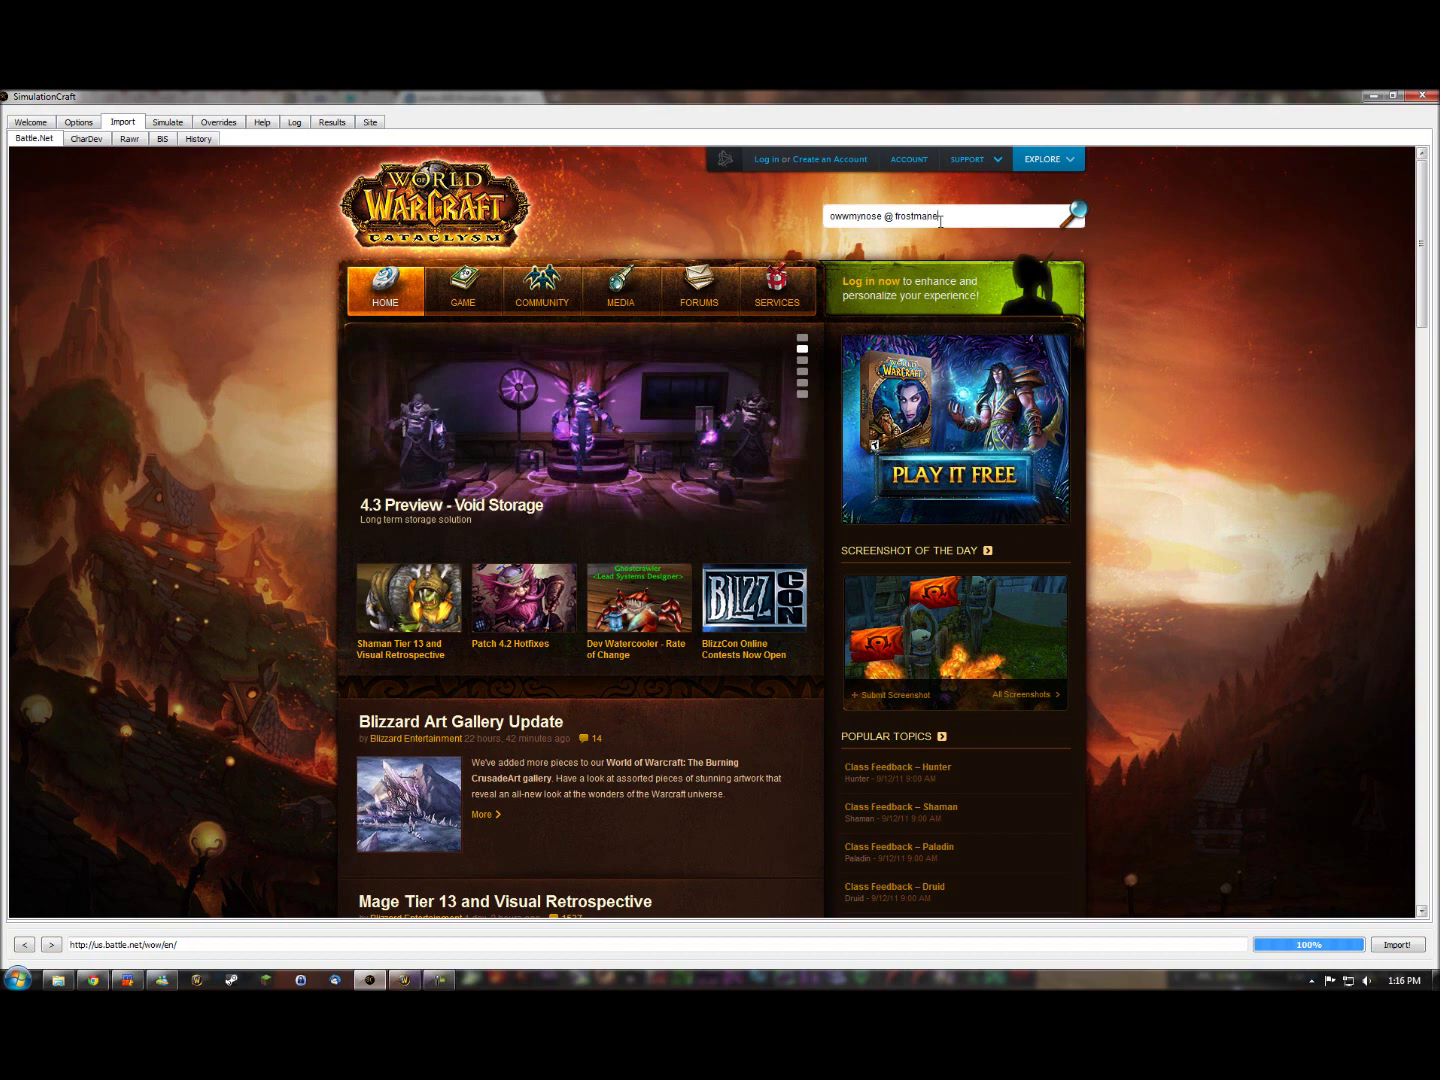
pyautogui.press('Return')
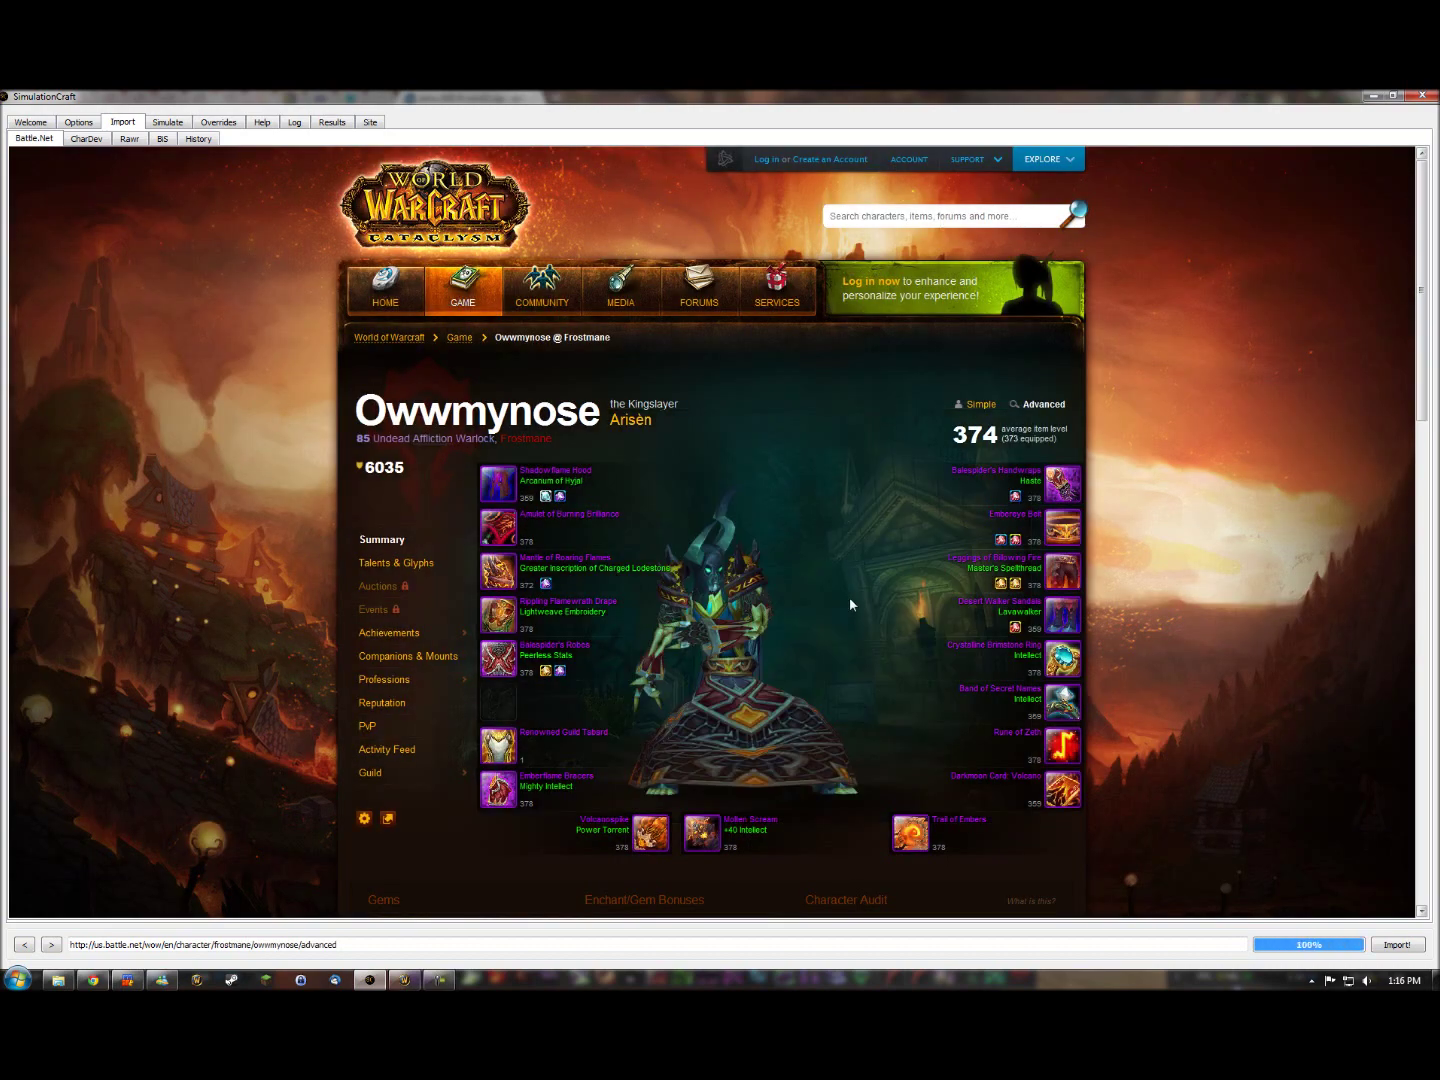
pyautogui.click(1390, 949)
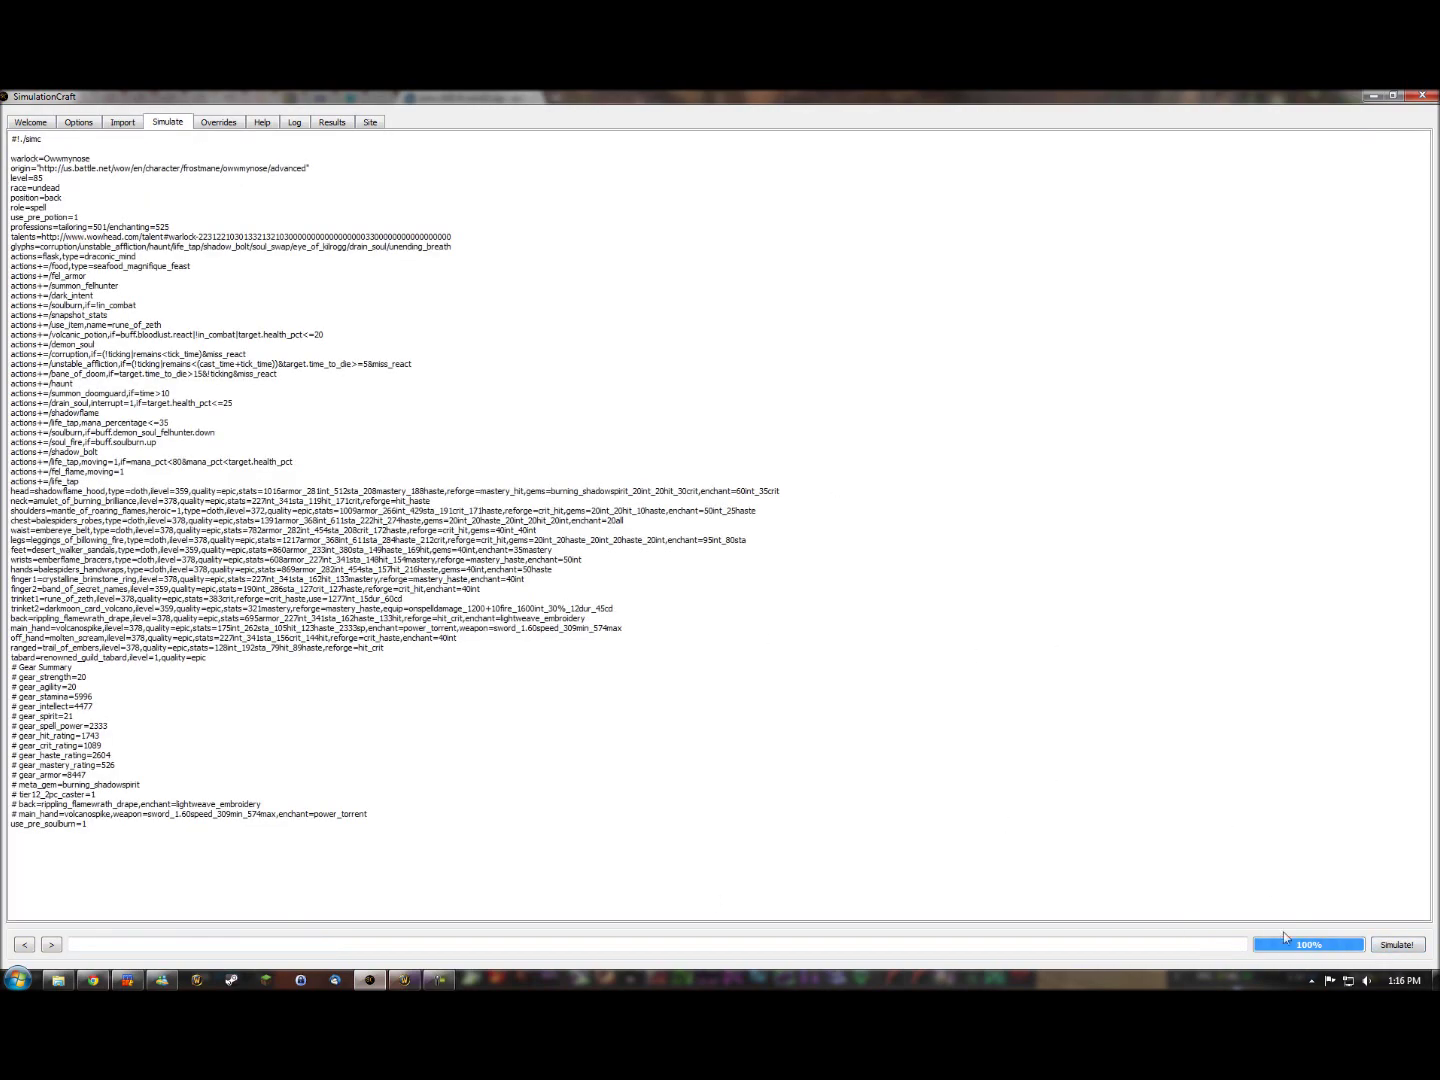
pyautogui.click(1398, 945)
# - Examine the character's DPS, scale factors, stat ranking and charts in the Results 4 report
pyautogui.scroll(20, 266, 549)
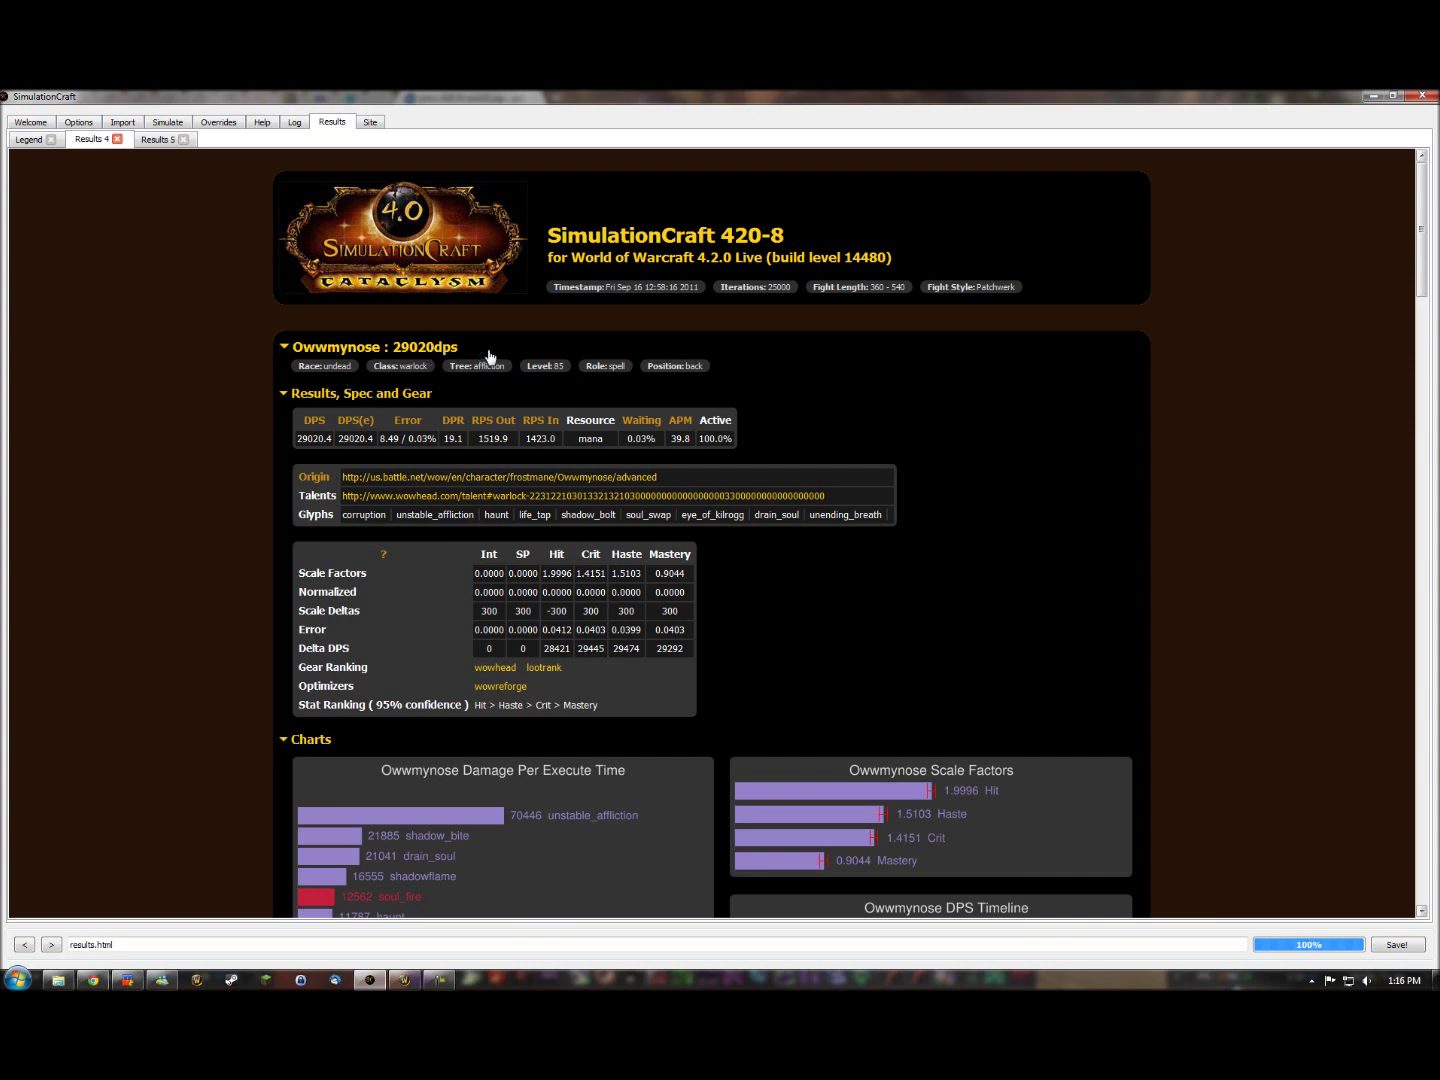
pyautogui.moveTo(481, 355); pyautogui.dragTo(392, 346)
pyautogui.moveTo(887, 767)
pyautogui.mouseDown()
pyautogui.moveTo(967, 861)
pyautogui.moveTo(960, 810)
pyautogui.moveTo(887, 771)
pyautogui.moveTo(890, 757)
pyautogui.mouseUp()
pyautogui.click(889, 757)
# - Copy the Pawn Standard string from the report's Gear Weights section
pyautogui.moveTo(1425, 212); pyautogui.dragTo(1418, 582)
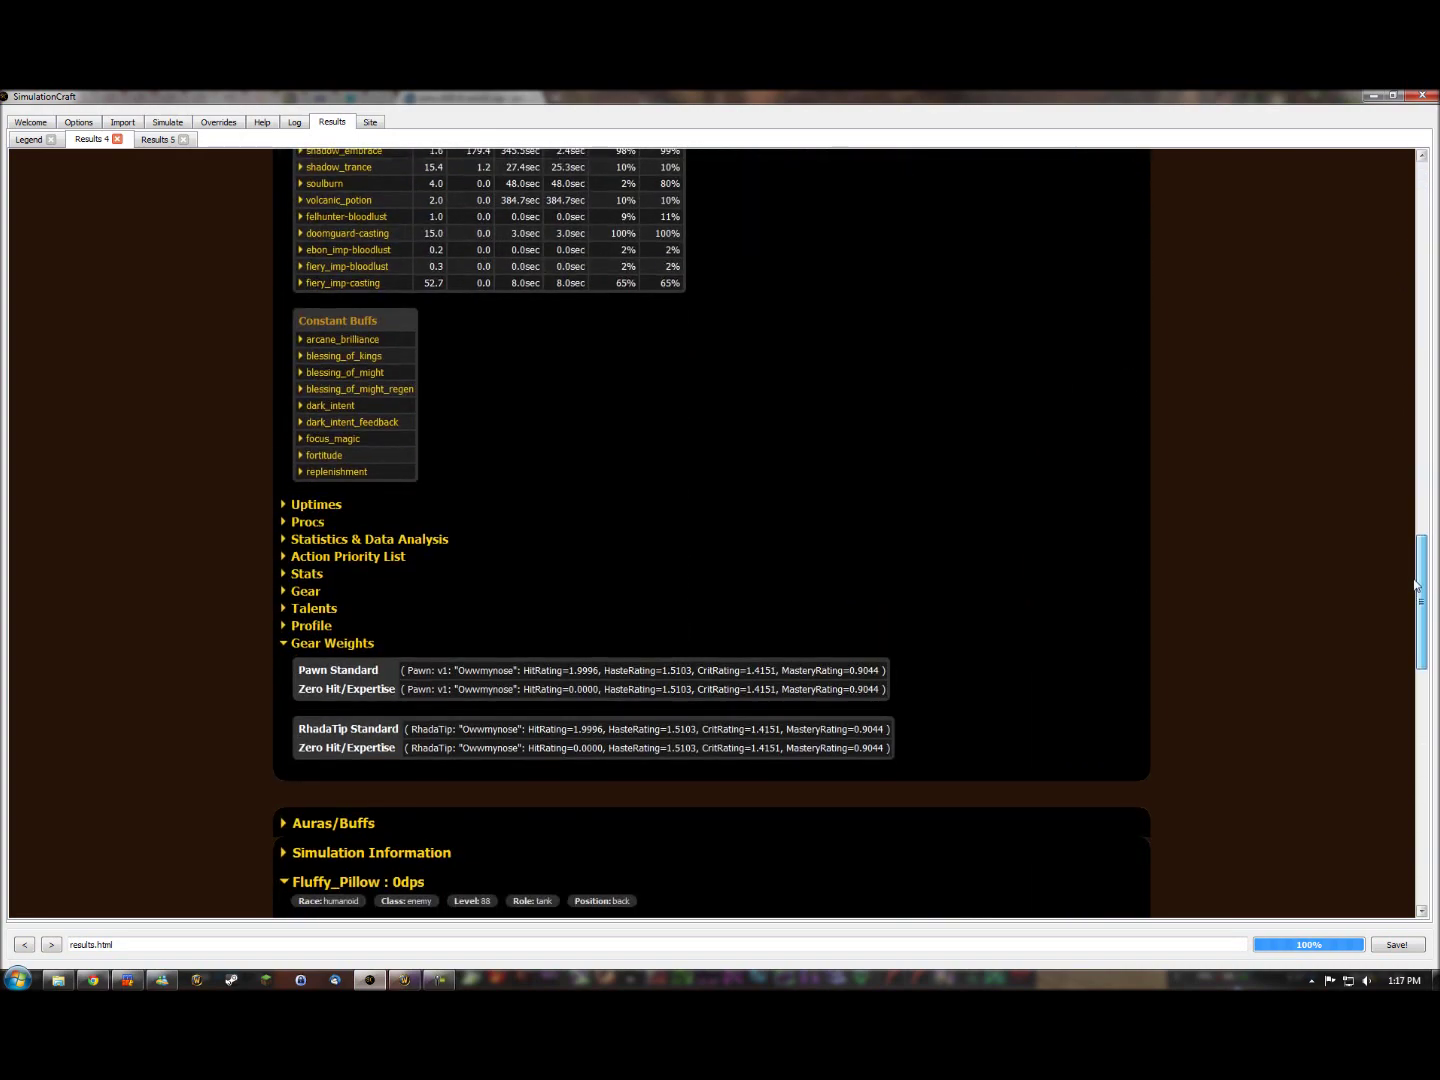
pyautogui.click(320, 648)
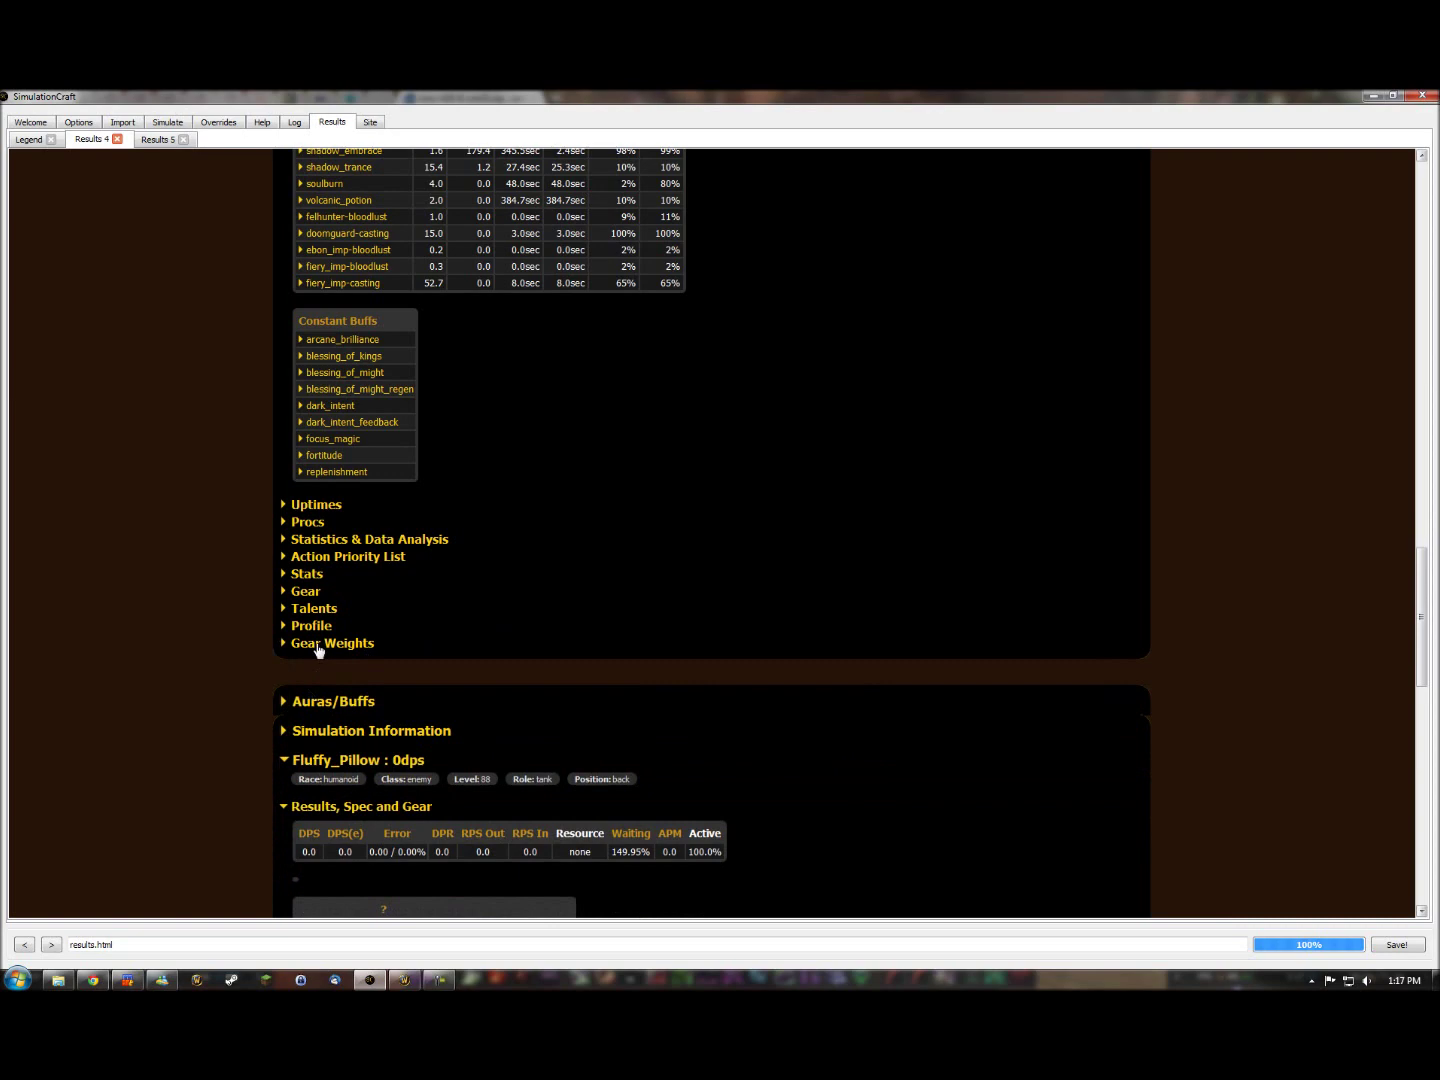
pyautogui.click(320, 648)
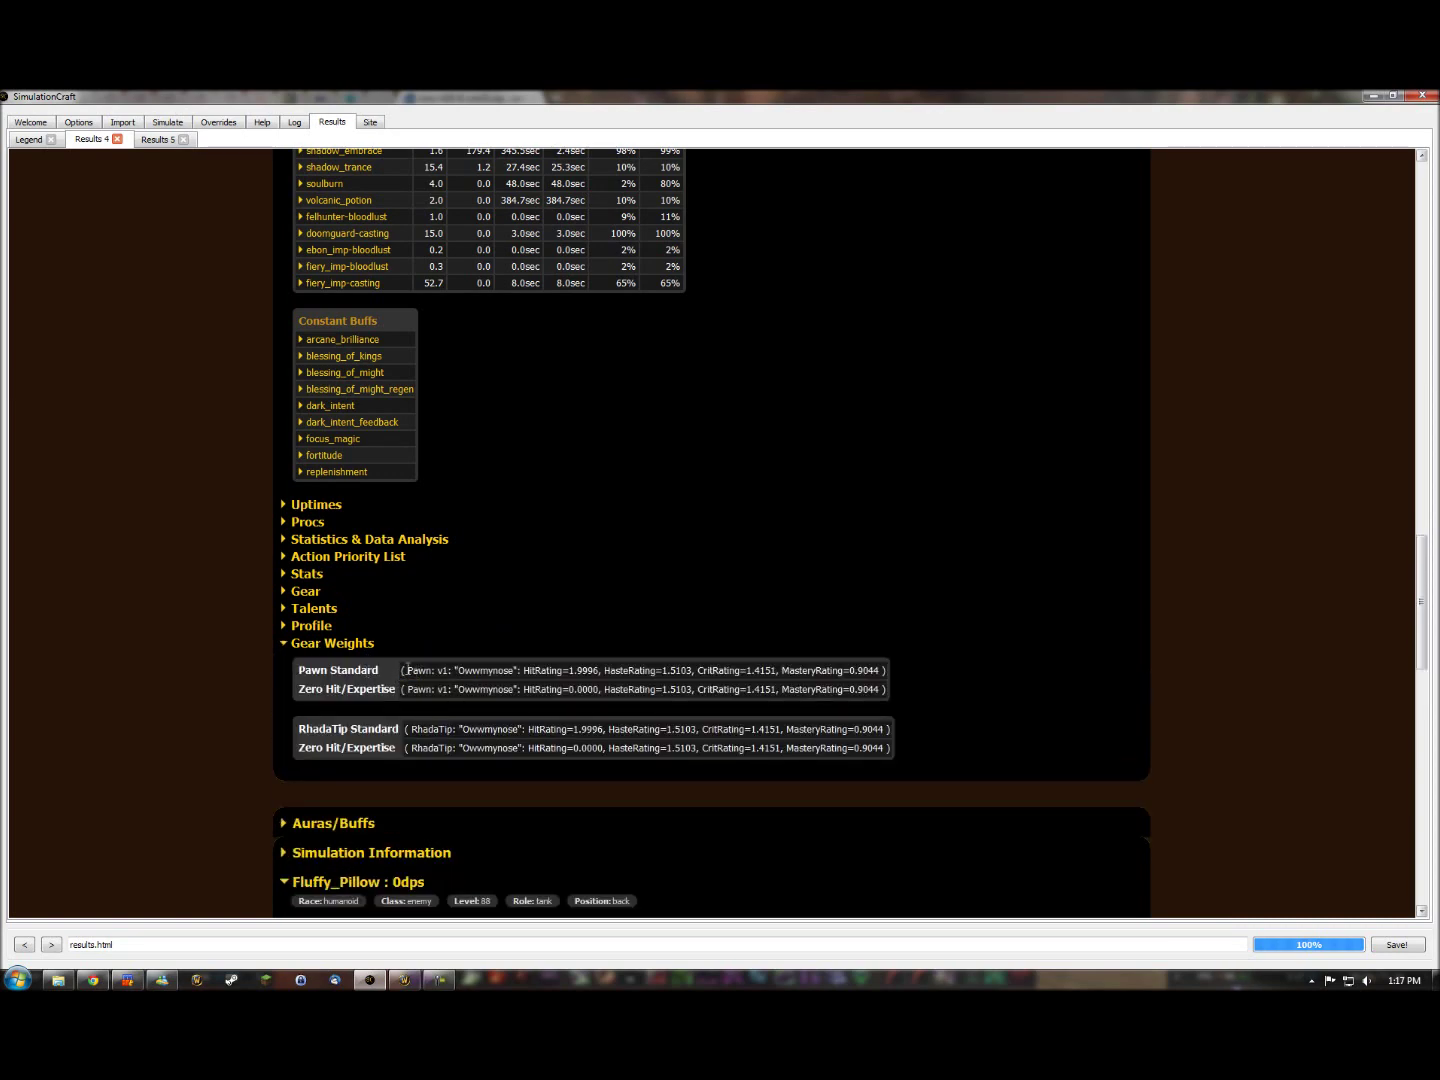
pyautogui.moveTo(407, 671); pyautogui.dragTo(886, 670)
pyautogui.rightClick(888, 670)
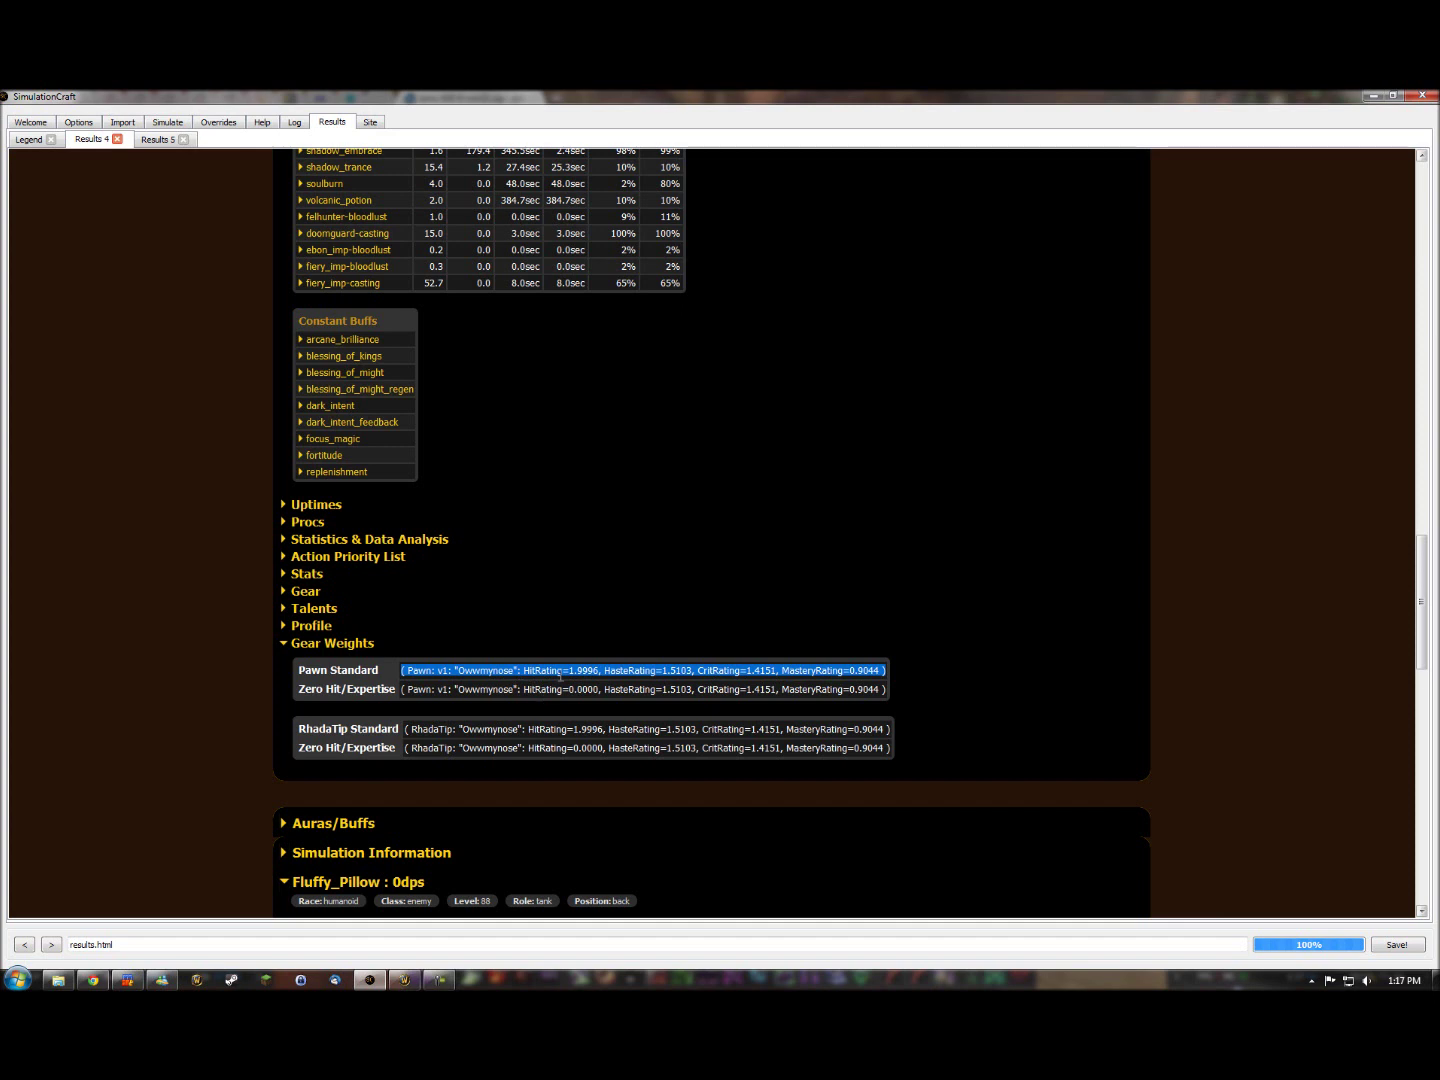
pyautogui.rightClick(563, 677)
pyautogui.click(598, 681)
# - Switch to World of Warcraft and talk to the Arcane Reforger among the enchanting vendors
pyautogui.click(406, 981)
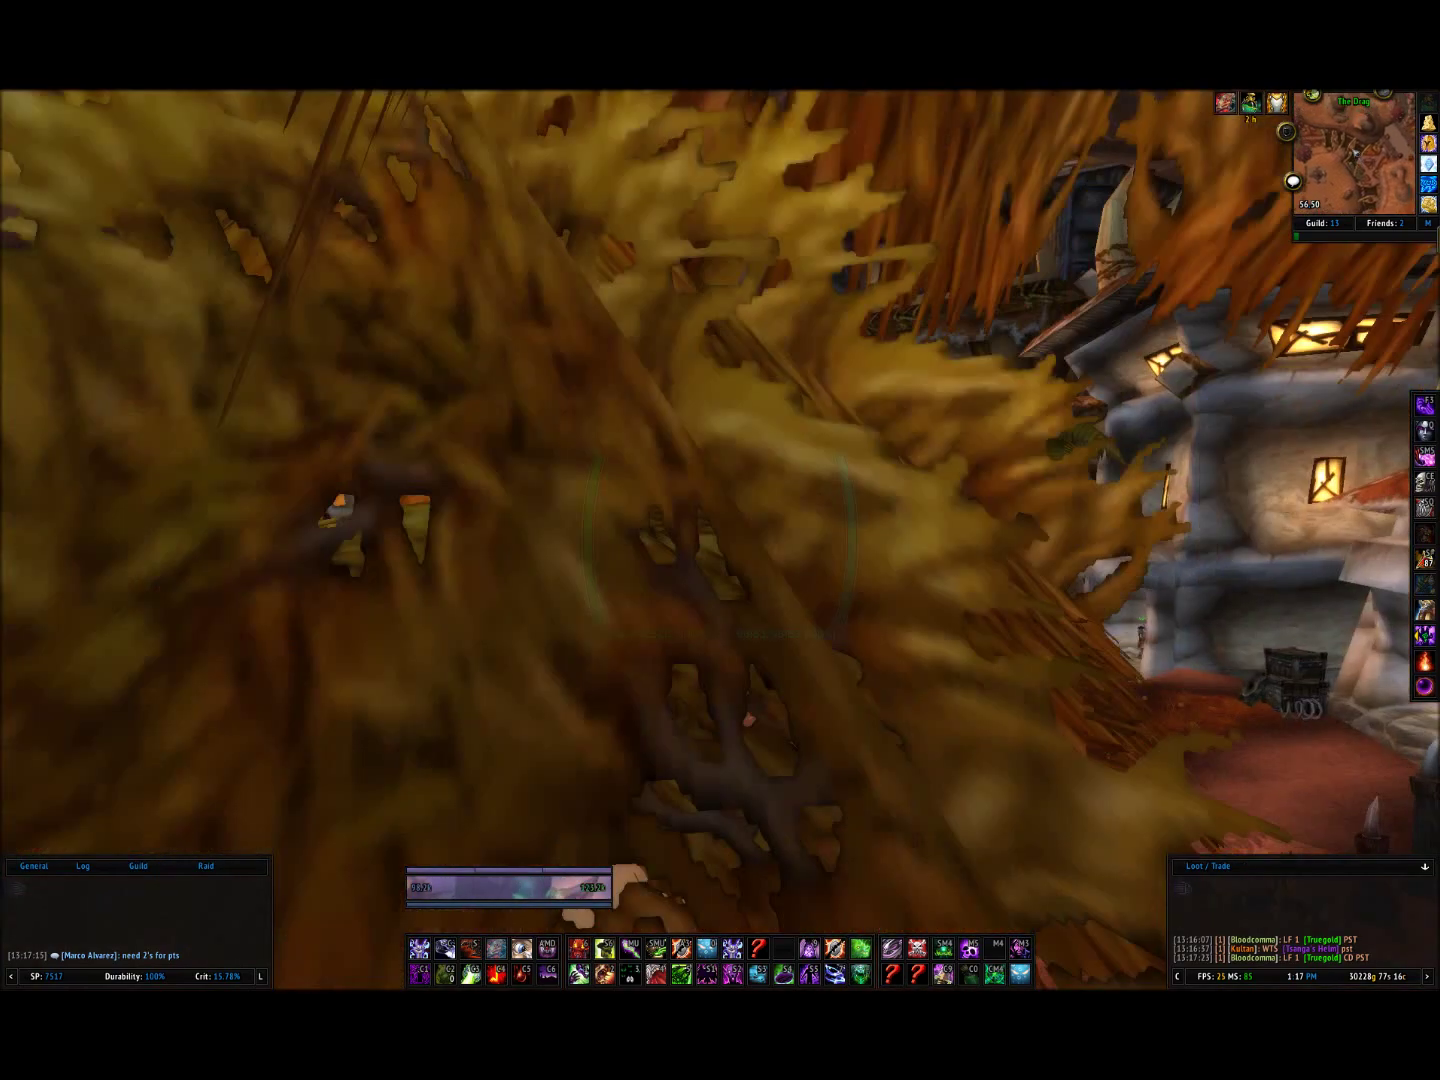
pyautogui.press('w')
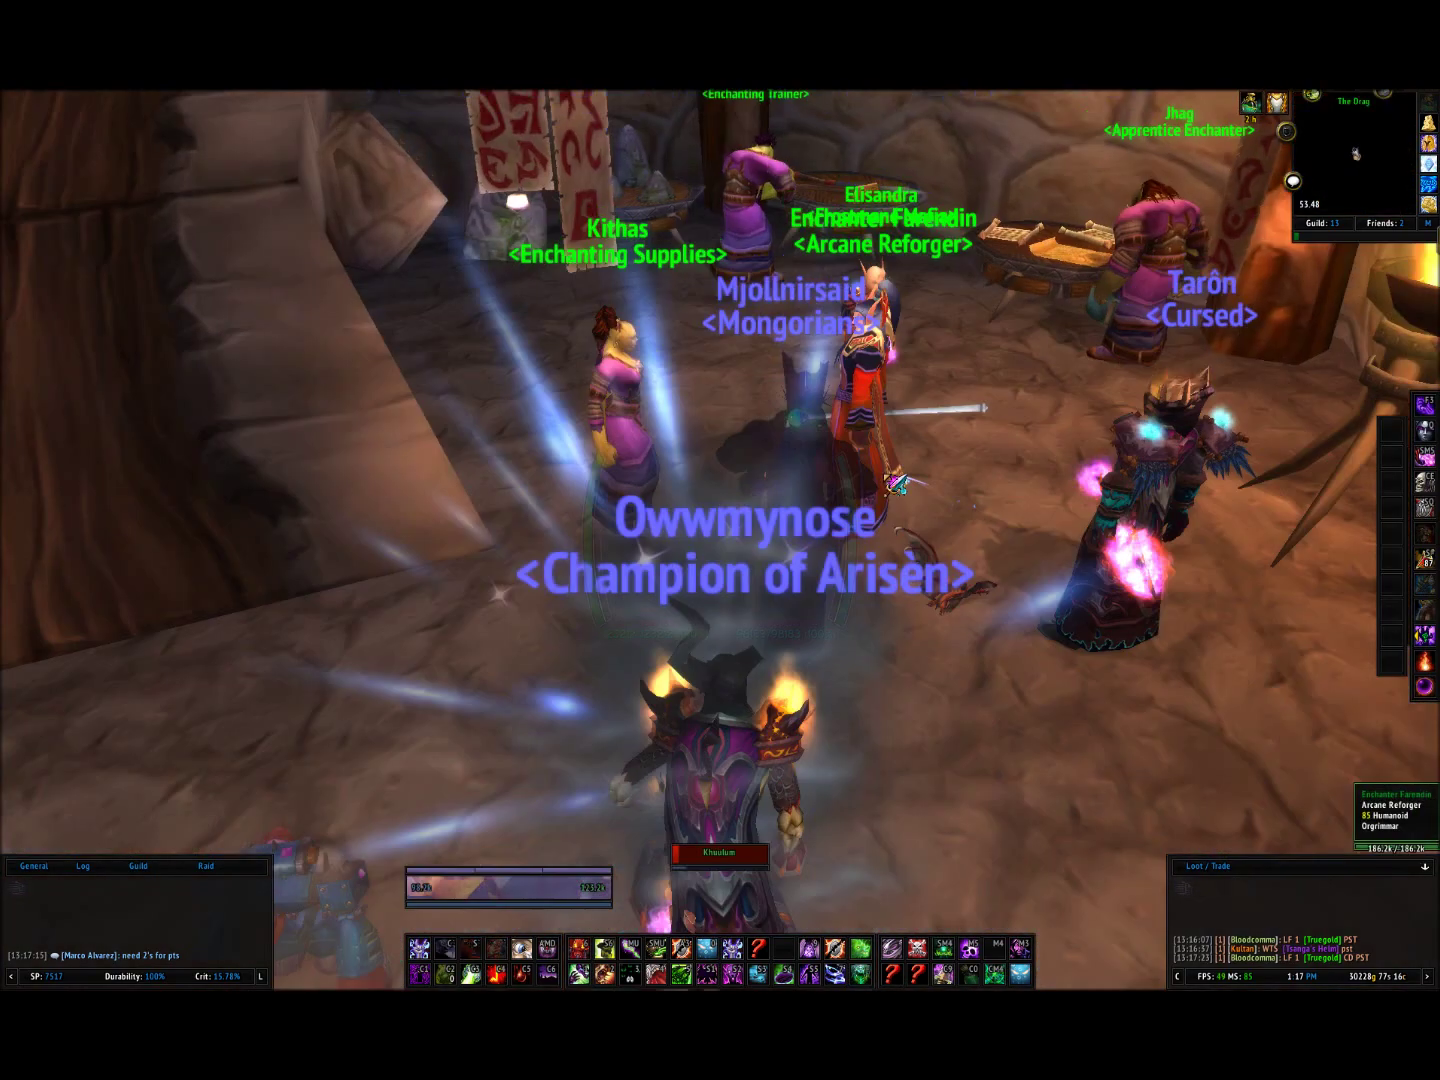
pyautogui.rightClick(845, 310)
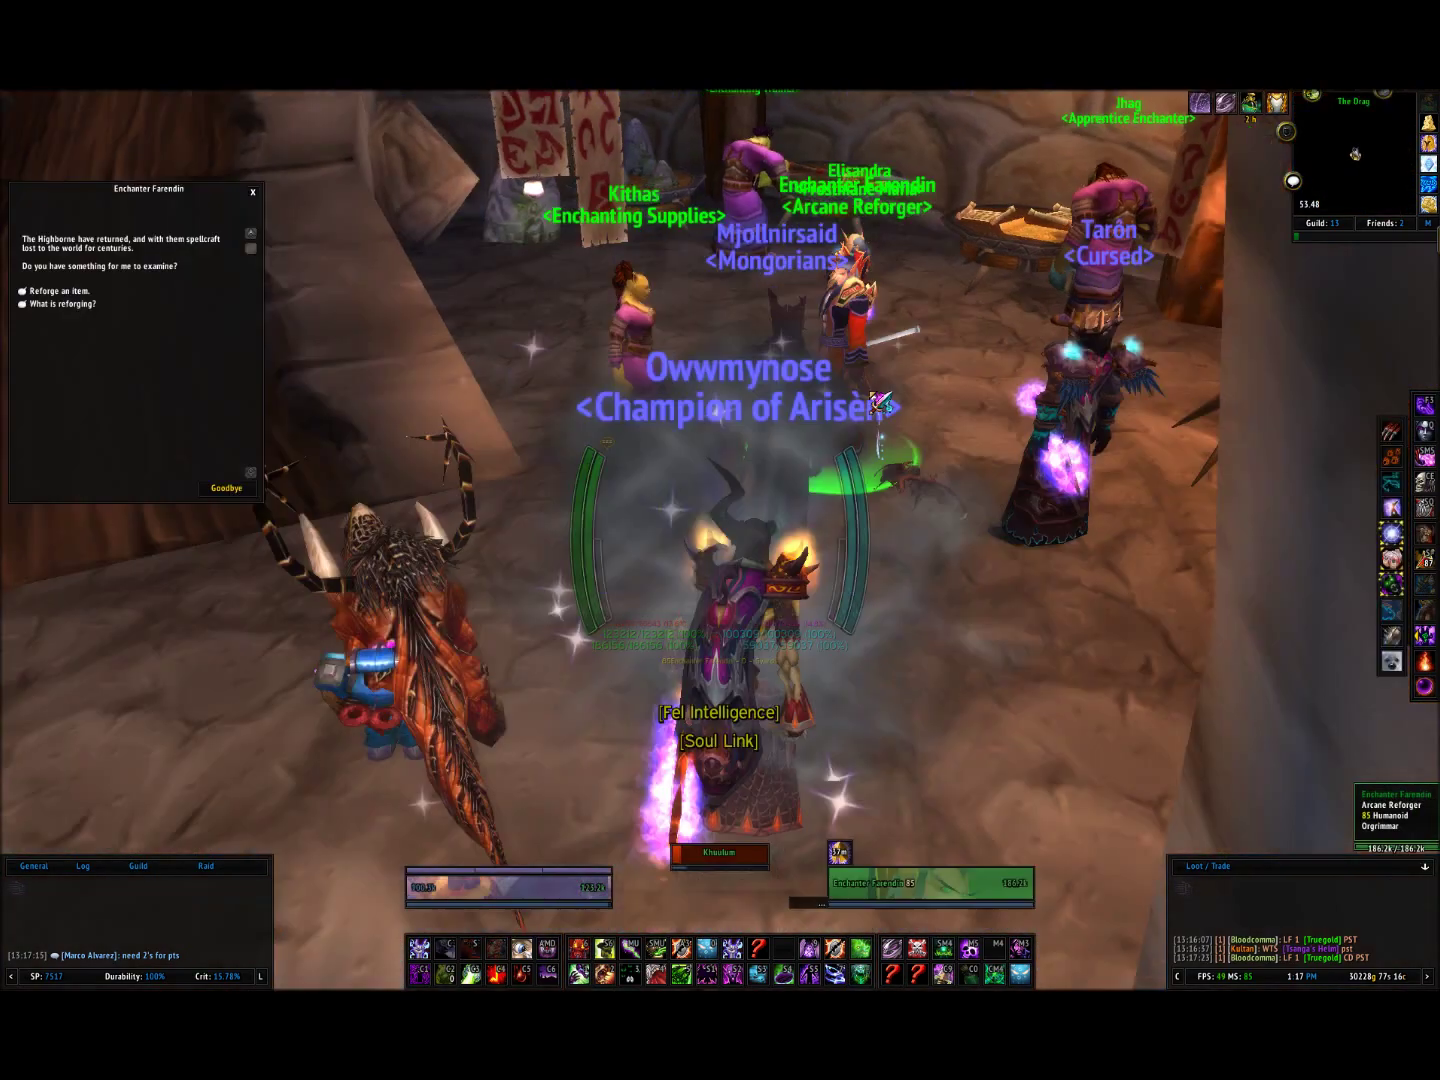
# - Open the item reforging window through the Arcane Reforger's dialogue
pyautogui.click(147, 305)
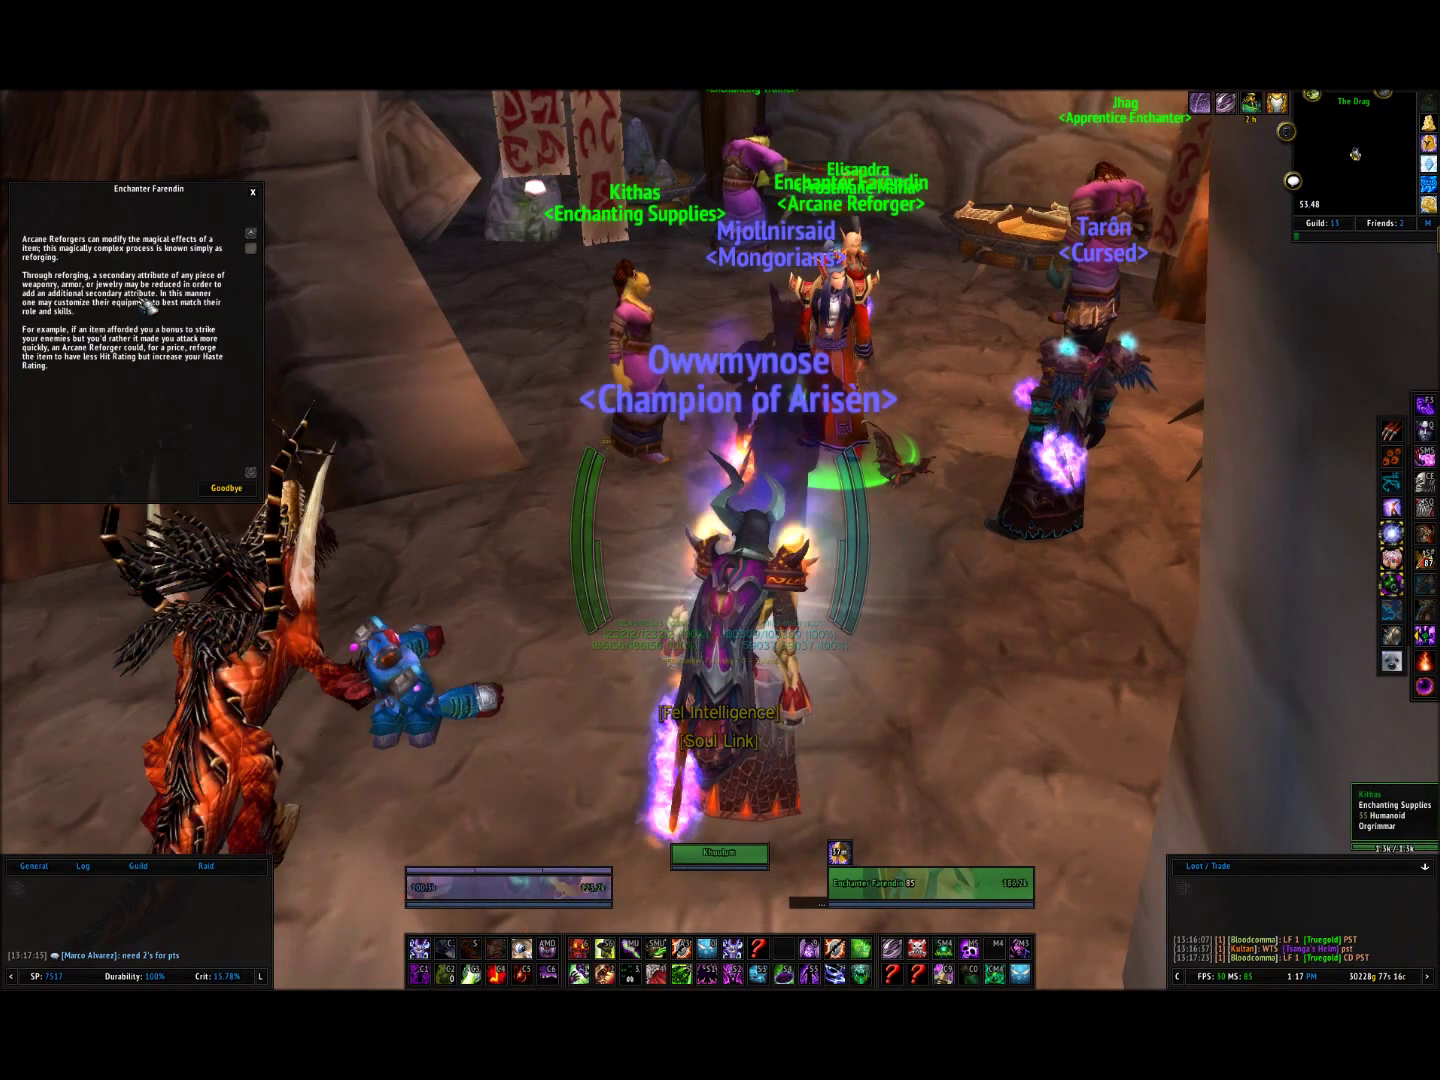
pyautogui.rightClick(870, 356)
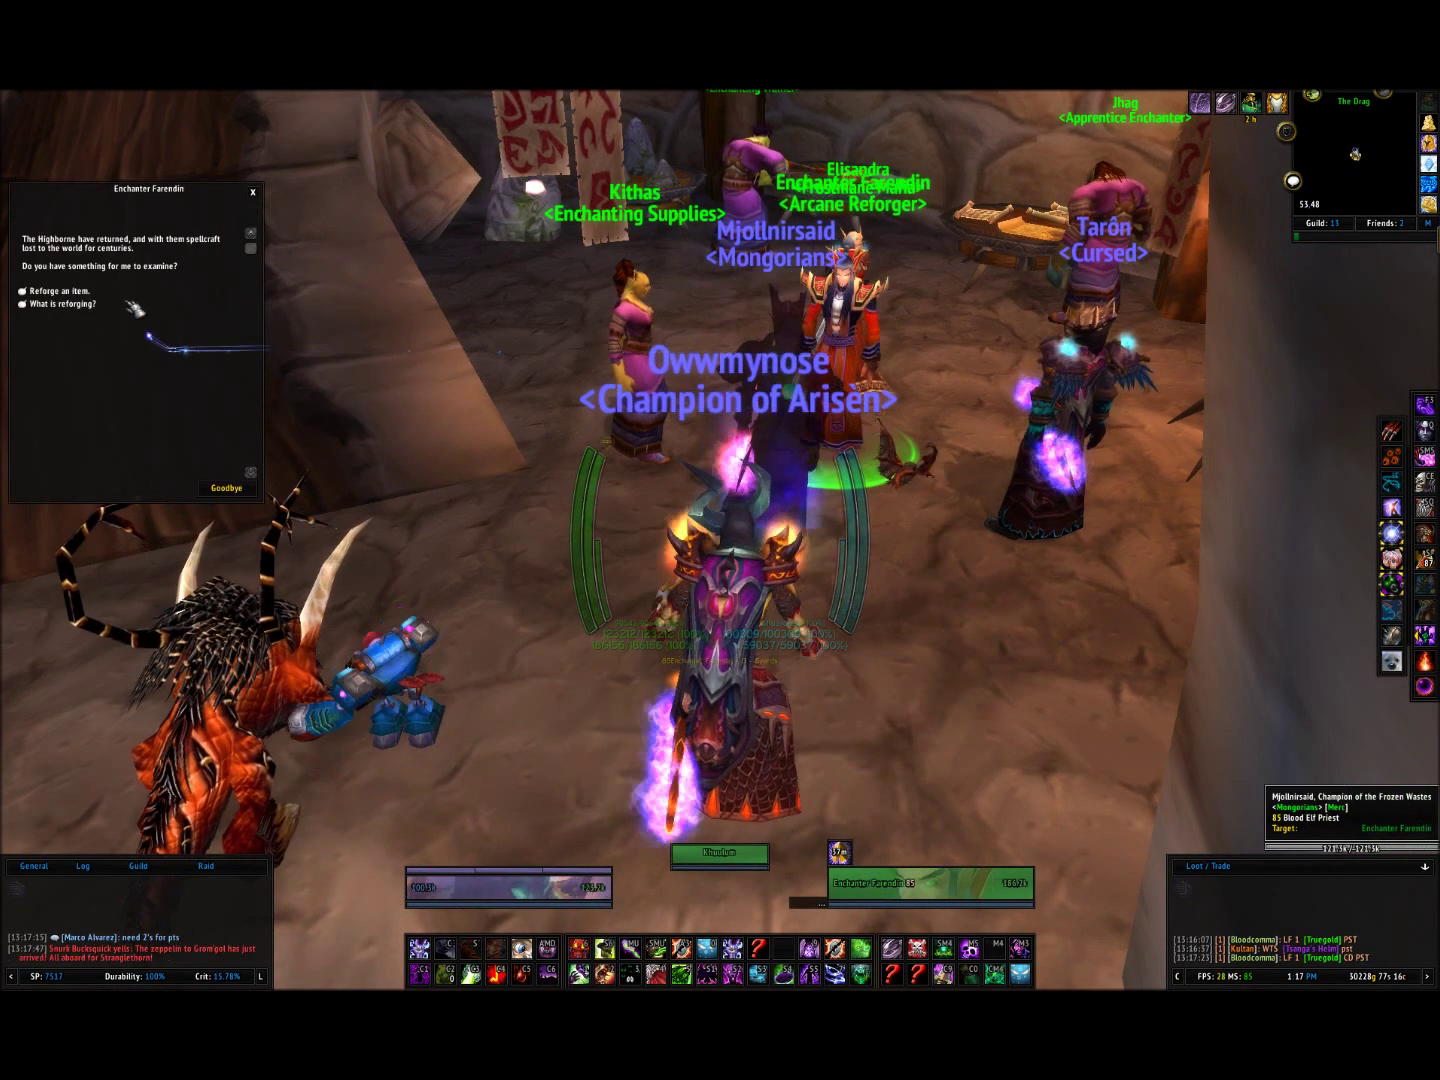
pyautogui.click(128, 292)
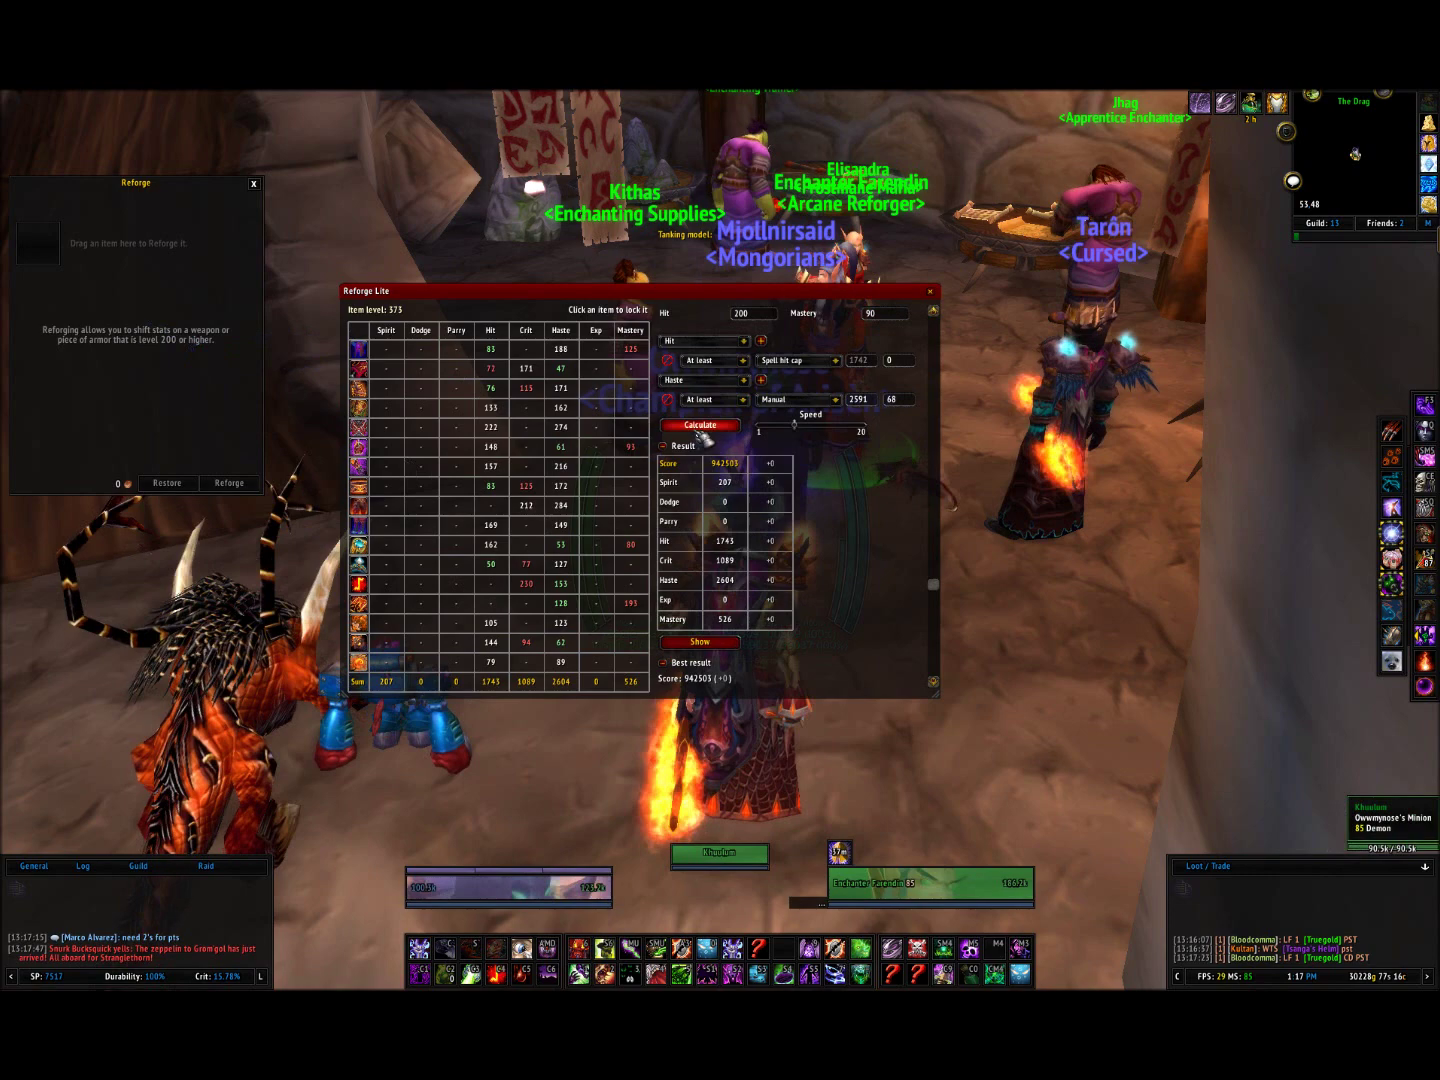
# - Import the copied Pawn string into Reforge Lite as the stat weights
pyautogui.scroll(3, 731, 450)
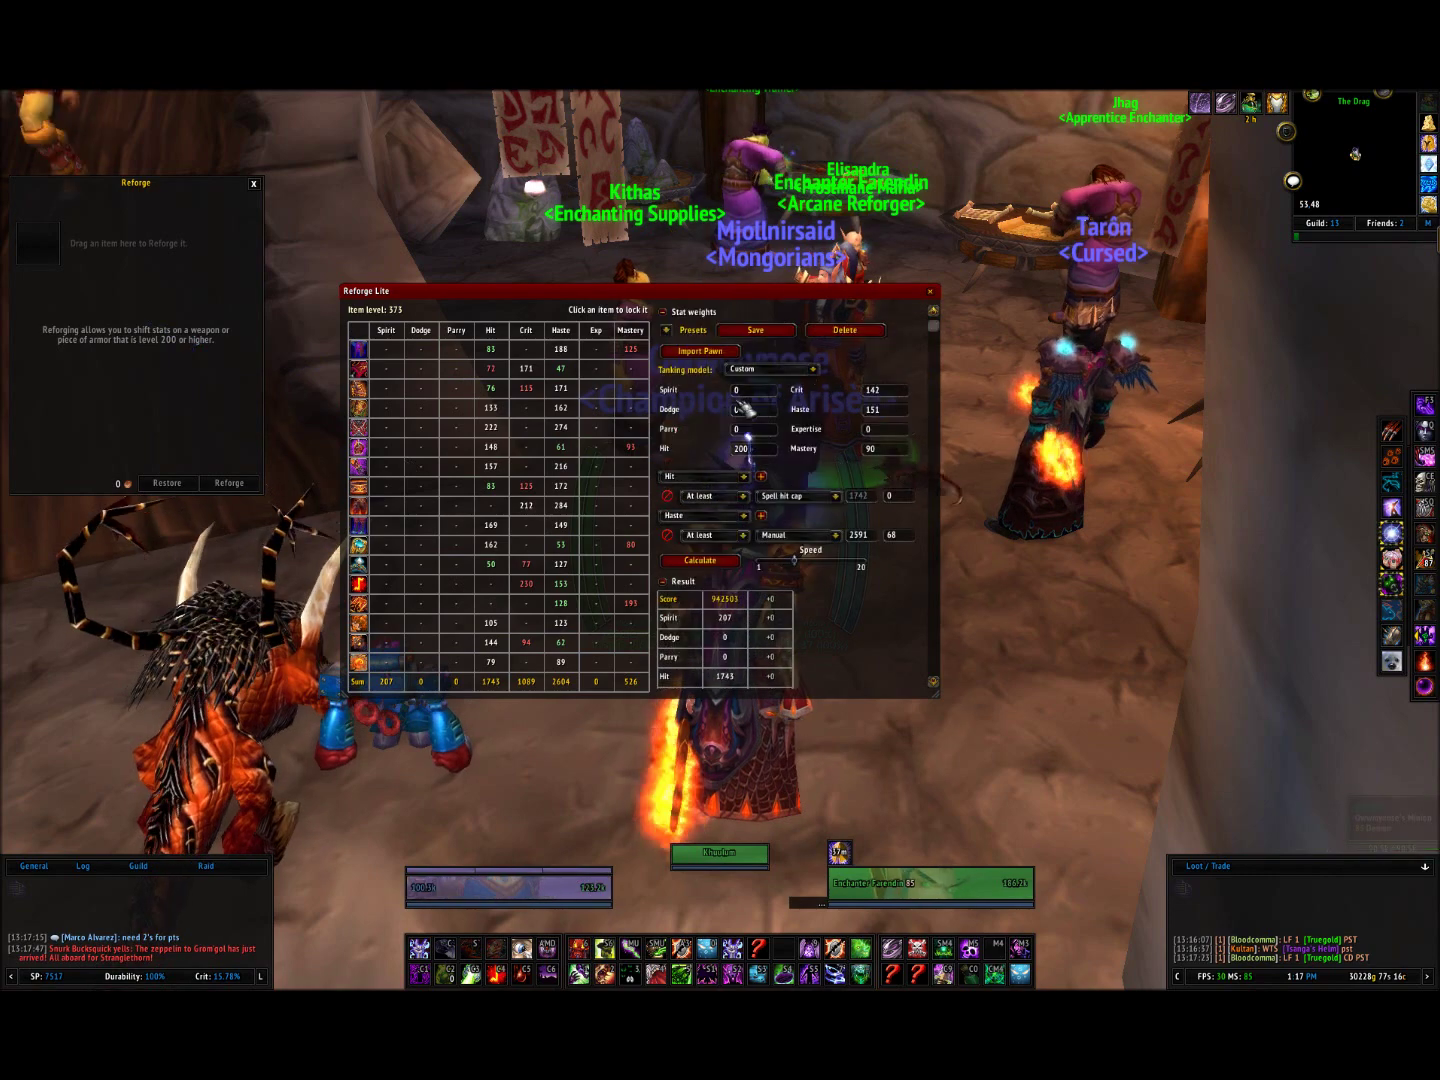
pyautogui.click(712, 351)
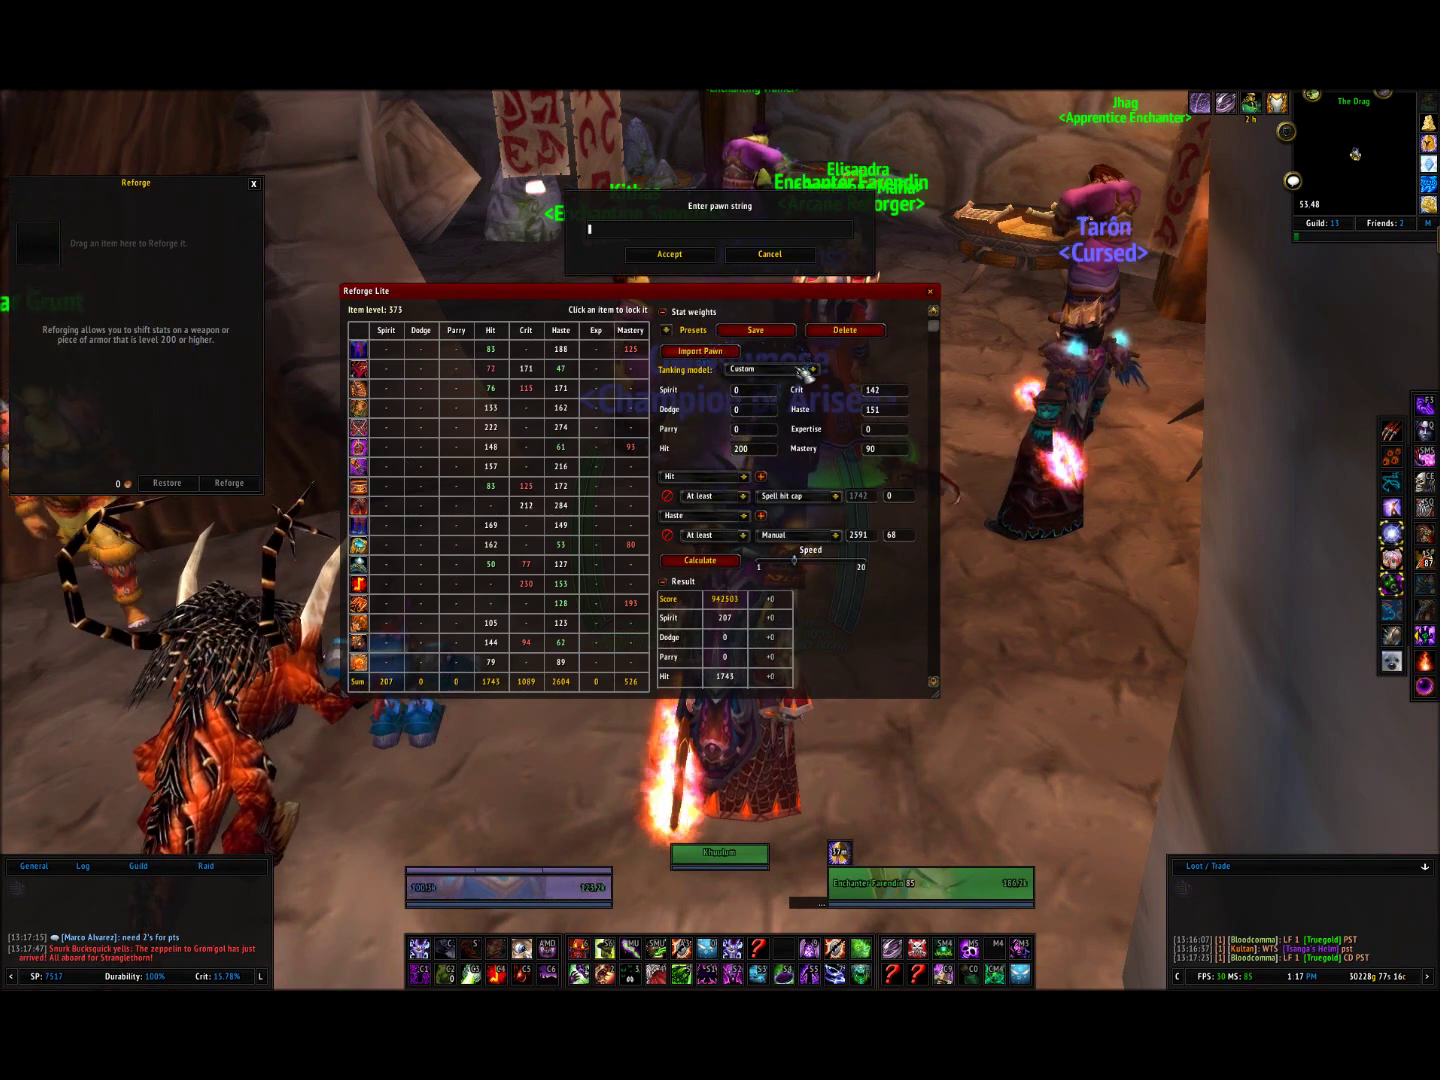
pyautogui.hotkey('ctrl', 'v')
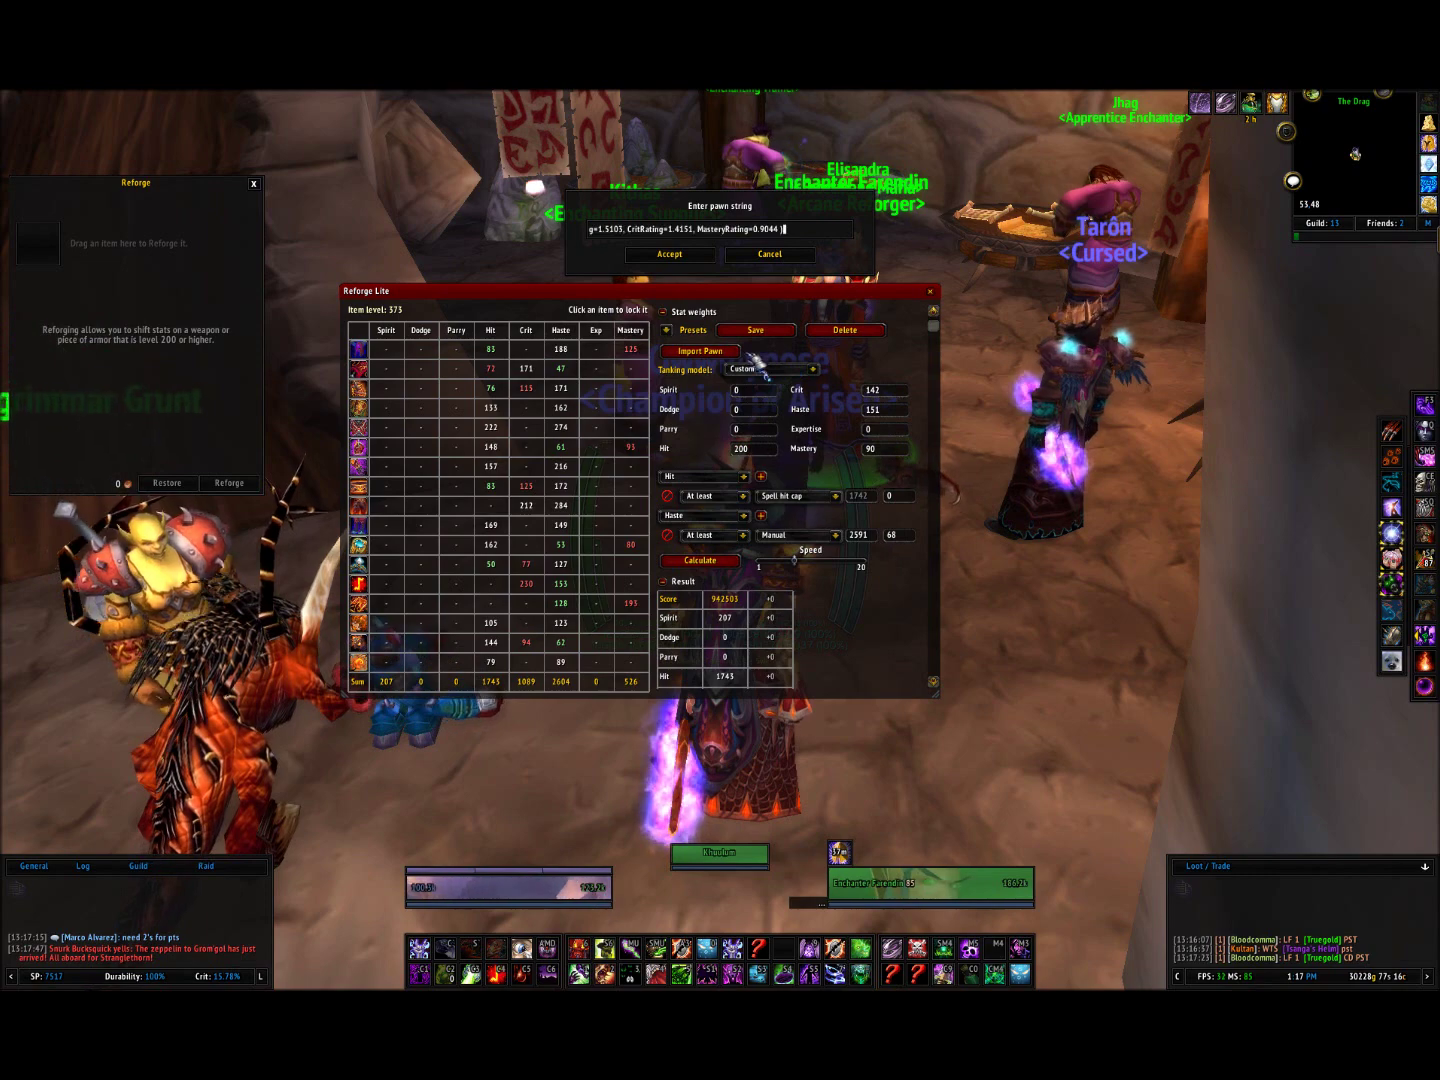
pyautogui.click(684, 257)
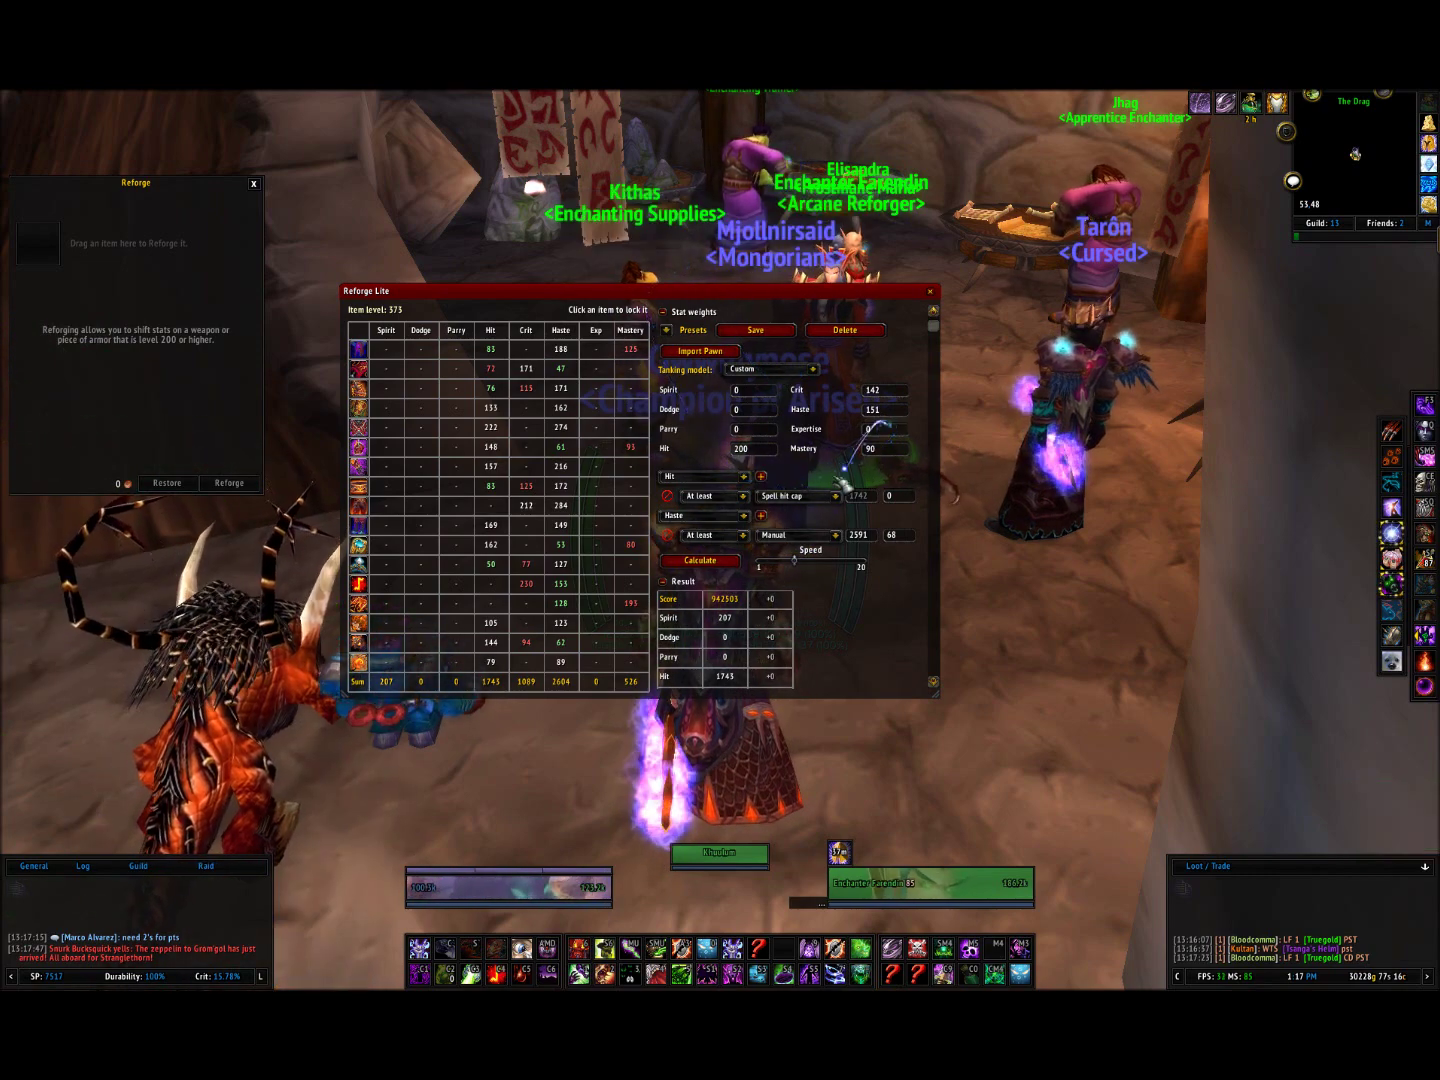
# - Select Haste as the second capped stat in Reforge Lite and calculate the reforge result
pyautogui.scroll(-3, 806, 575)
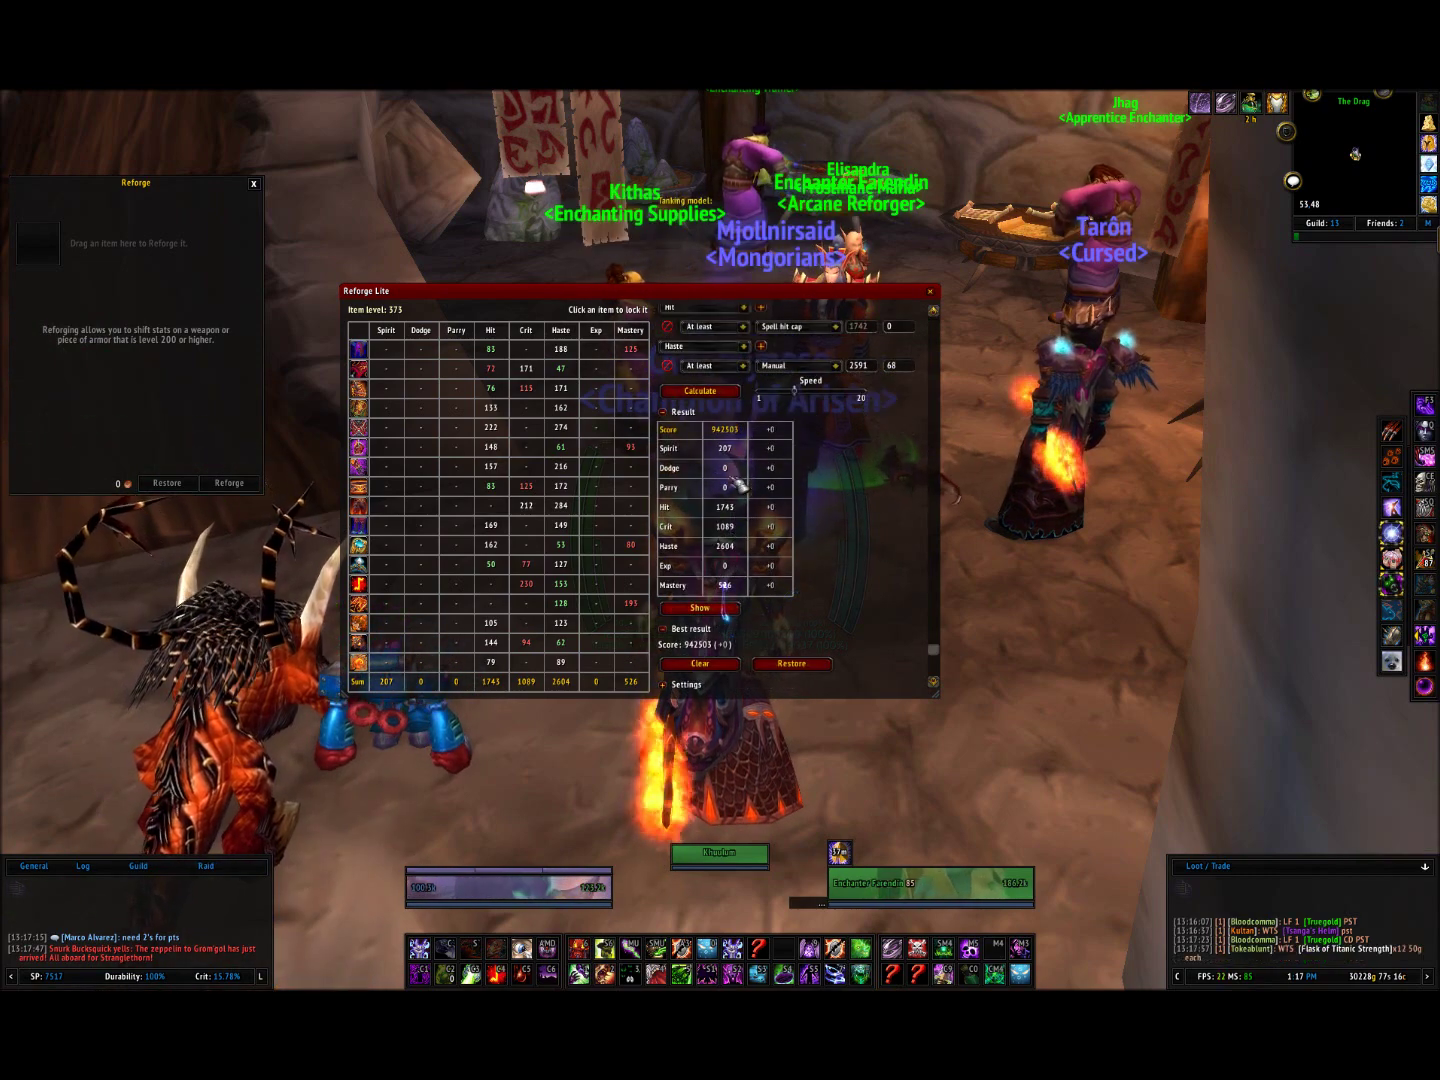
pyautogui.scroll(3, 760, 495)
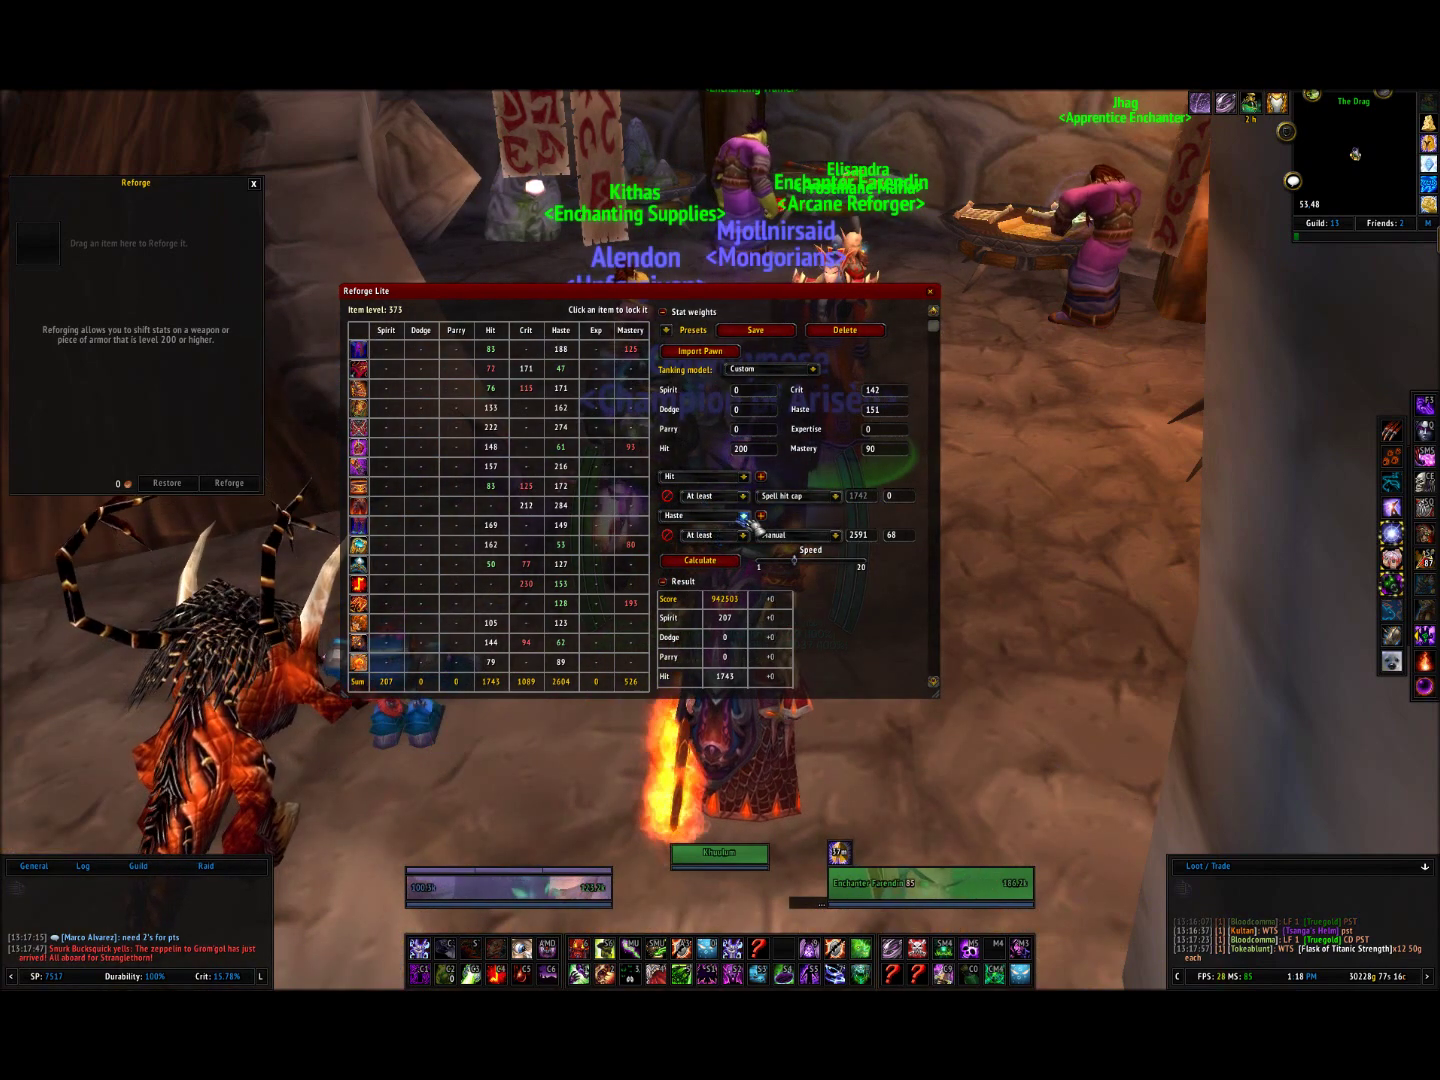
pyautogui.click(743, 516)
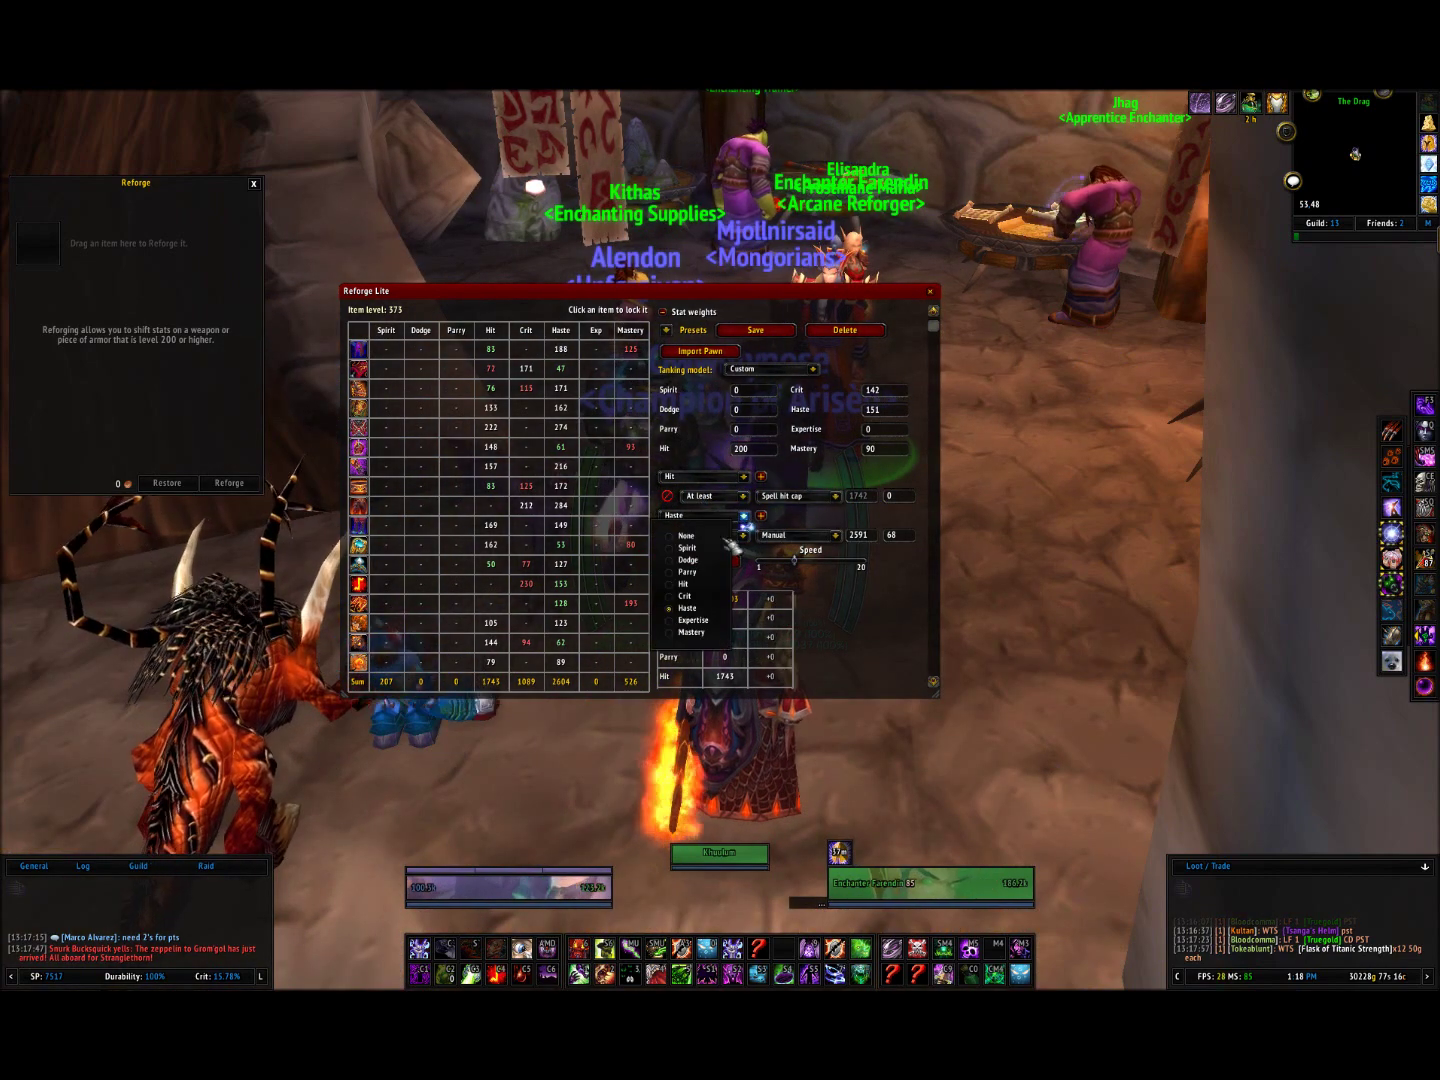
pyautogui.click(695, 607)
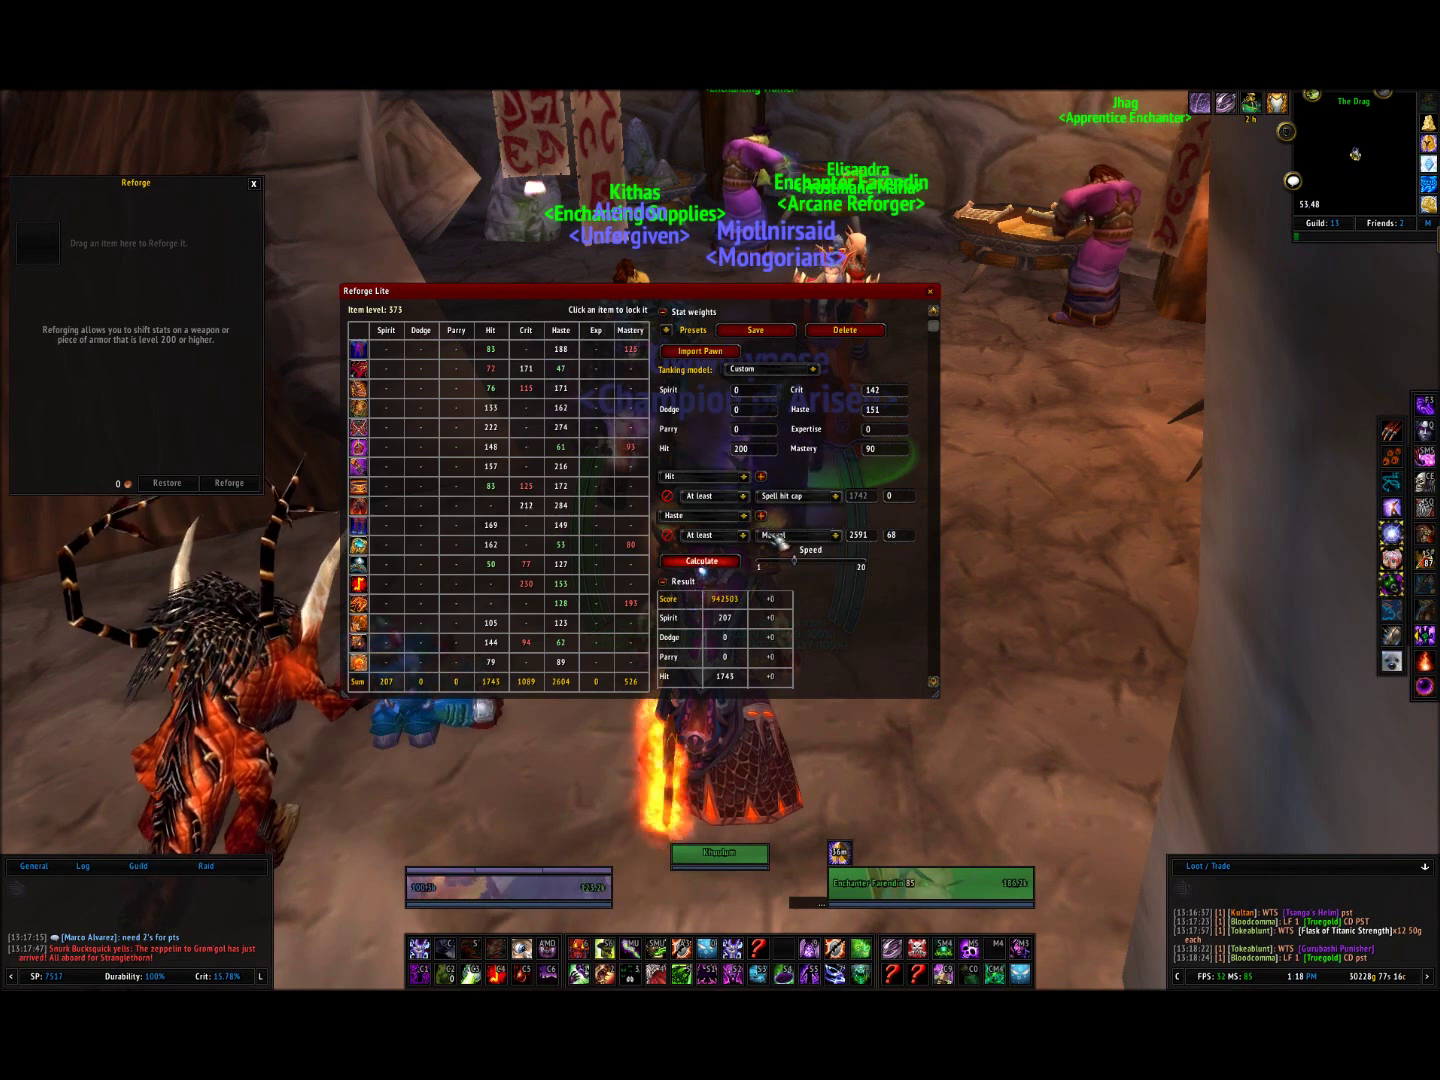
pyautogui.scroll(-3, 820, 595)
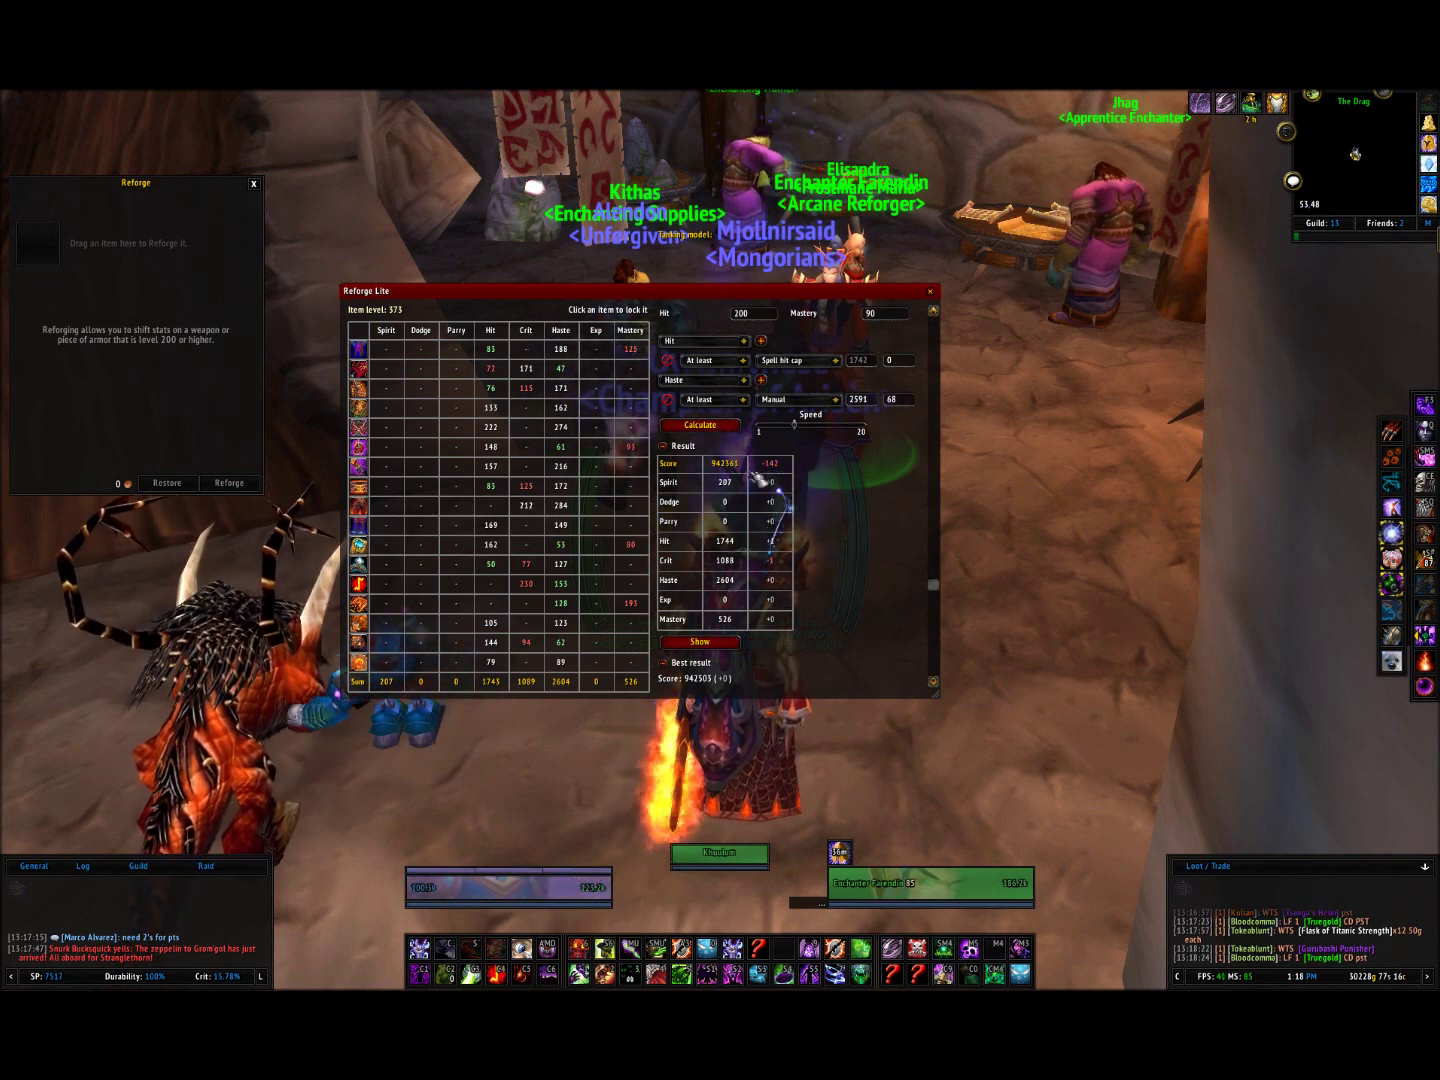
pyautogui.click(716, 428)
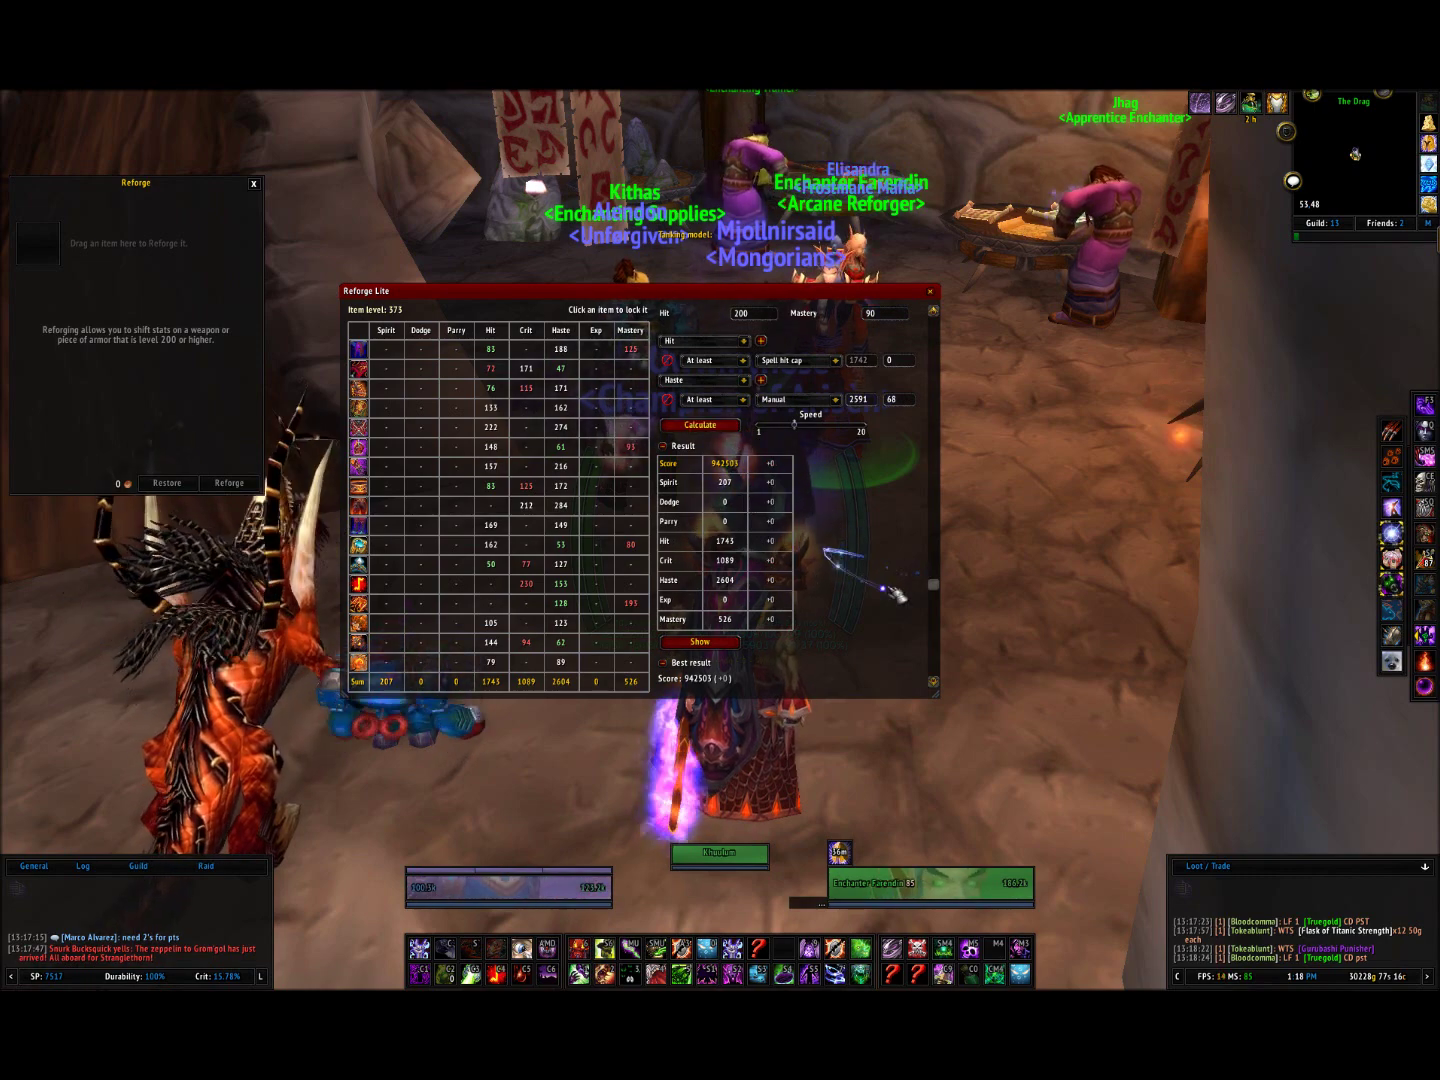
# - Show the item-by-item reforge output, recalculate the result and show the updated output
pyautogui.scroll(-2, 828, 595)
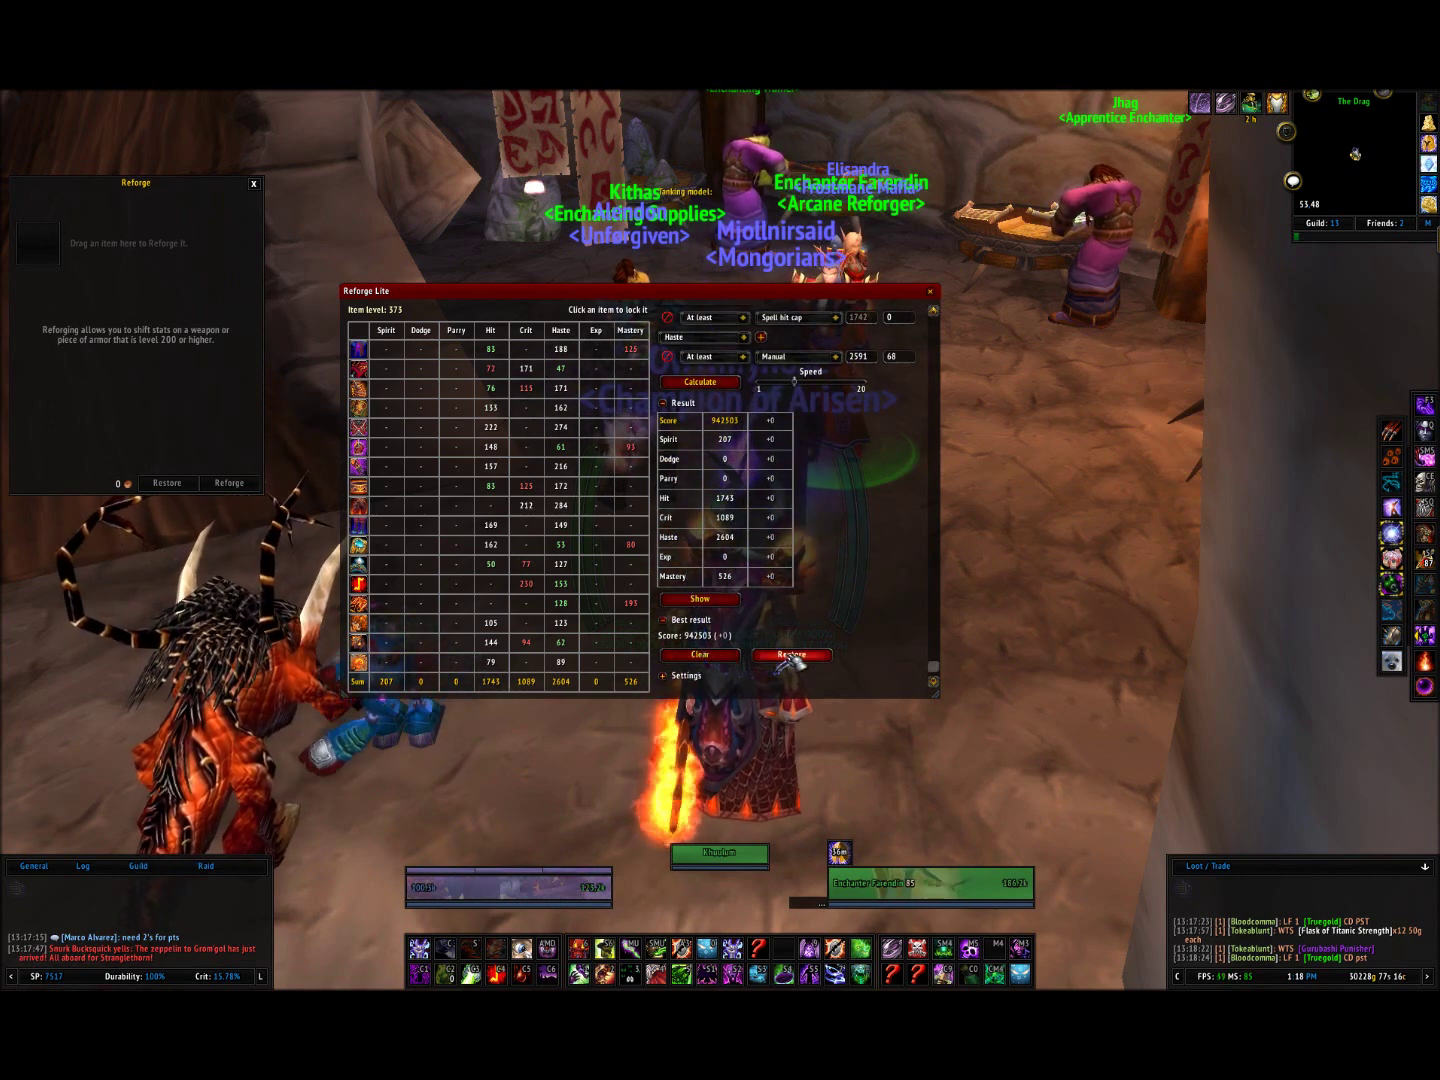
pyautogui.click(728, 605)
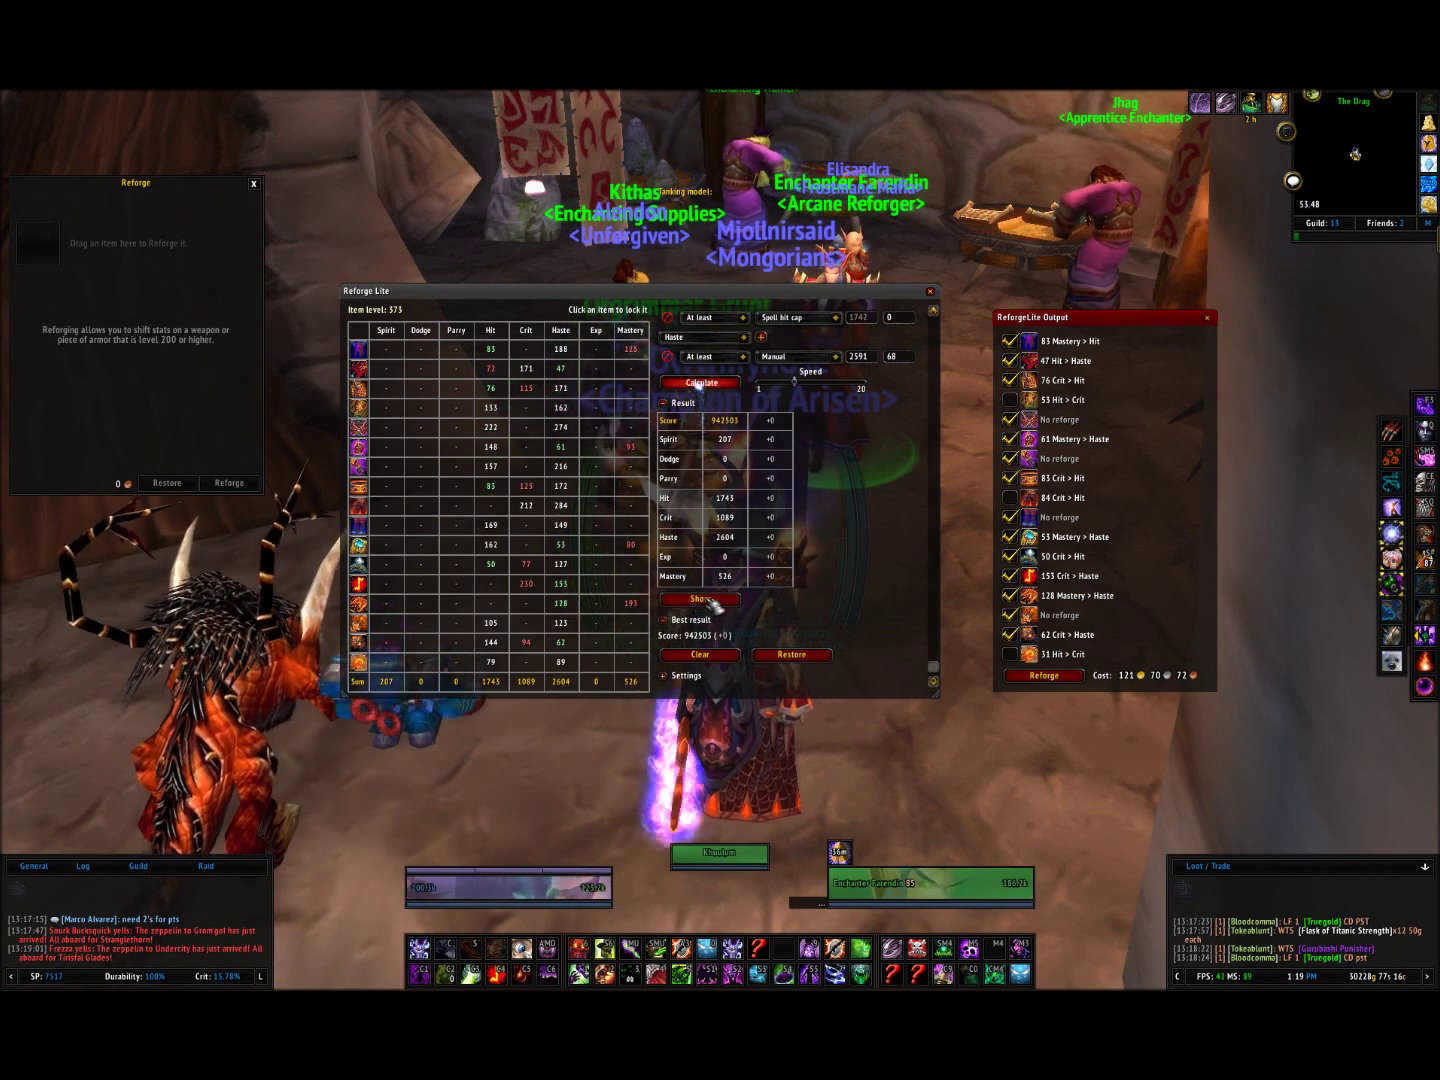
pyautogui.click(707, 384)
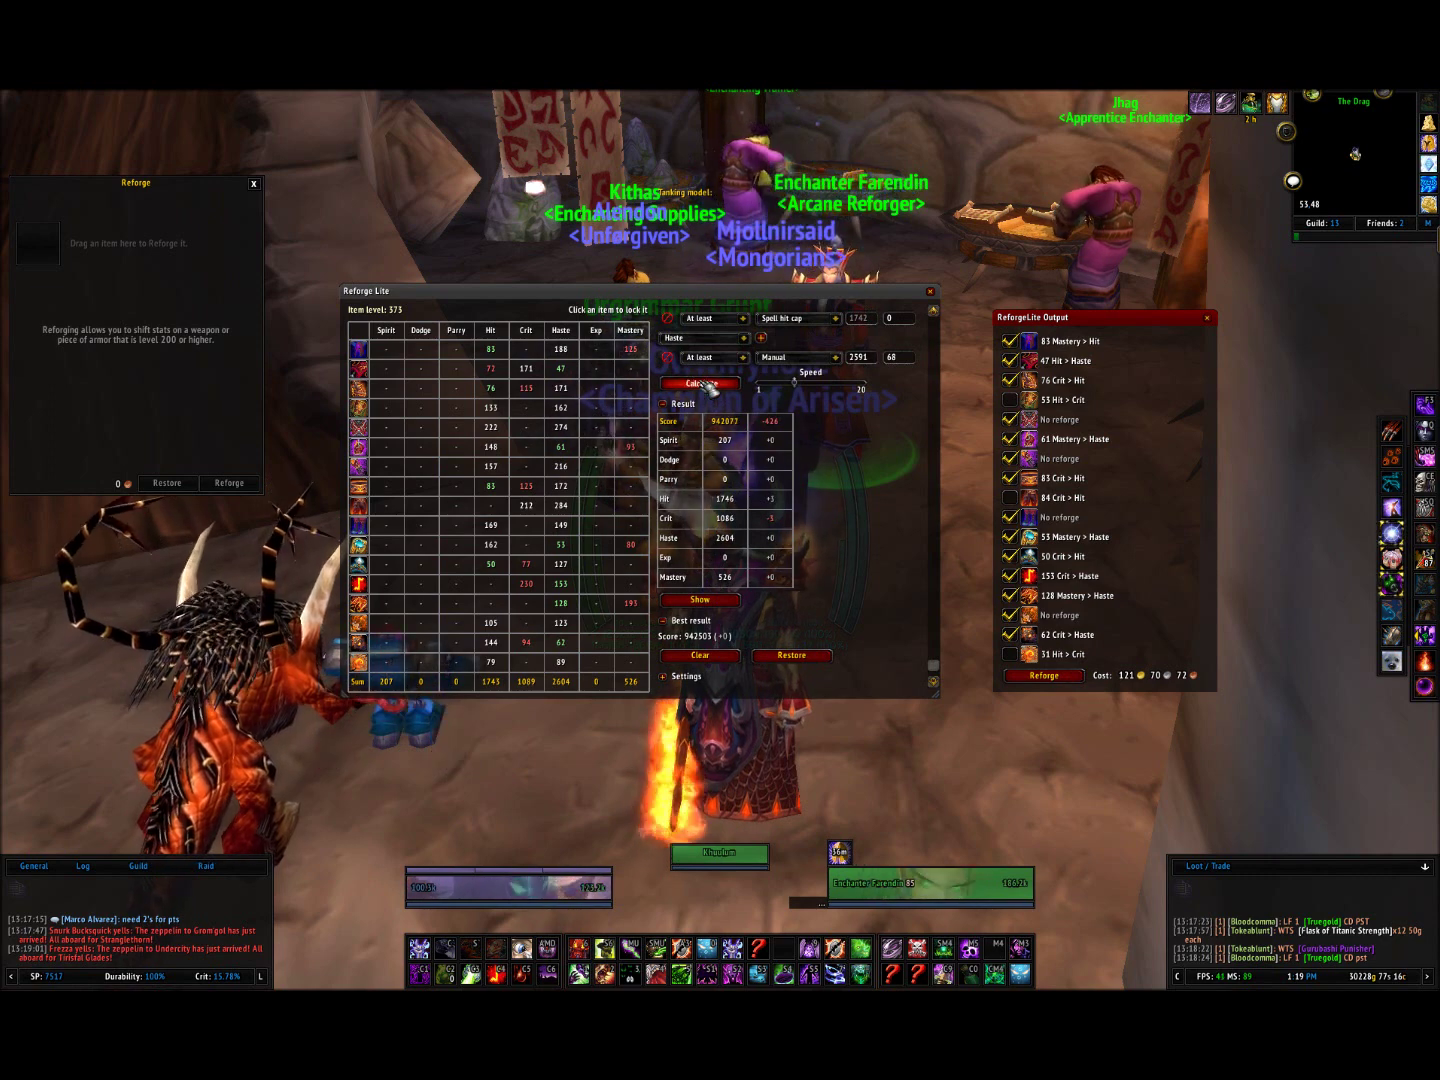
pyautogui.click(699, 600)
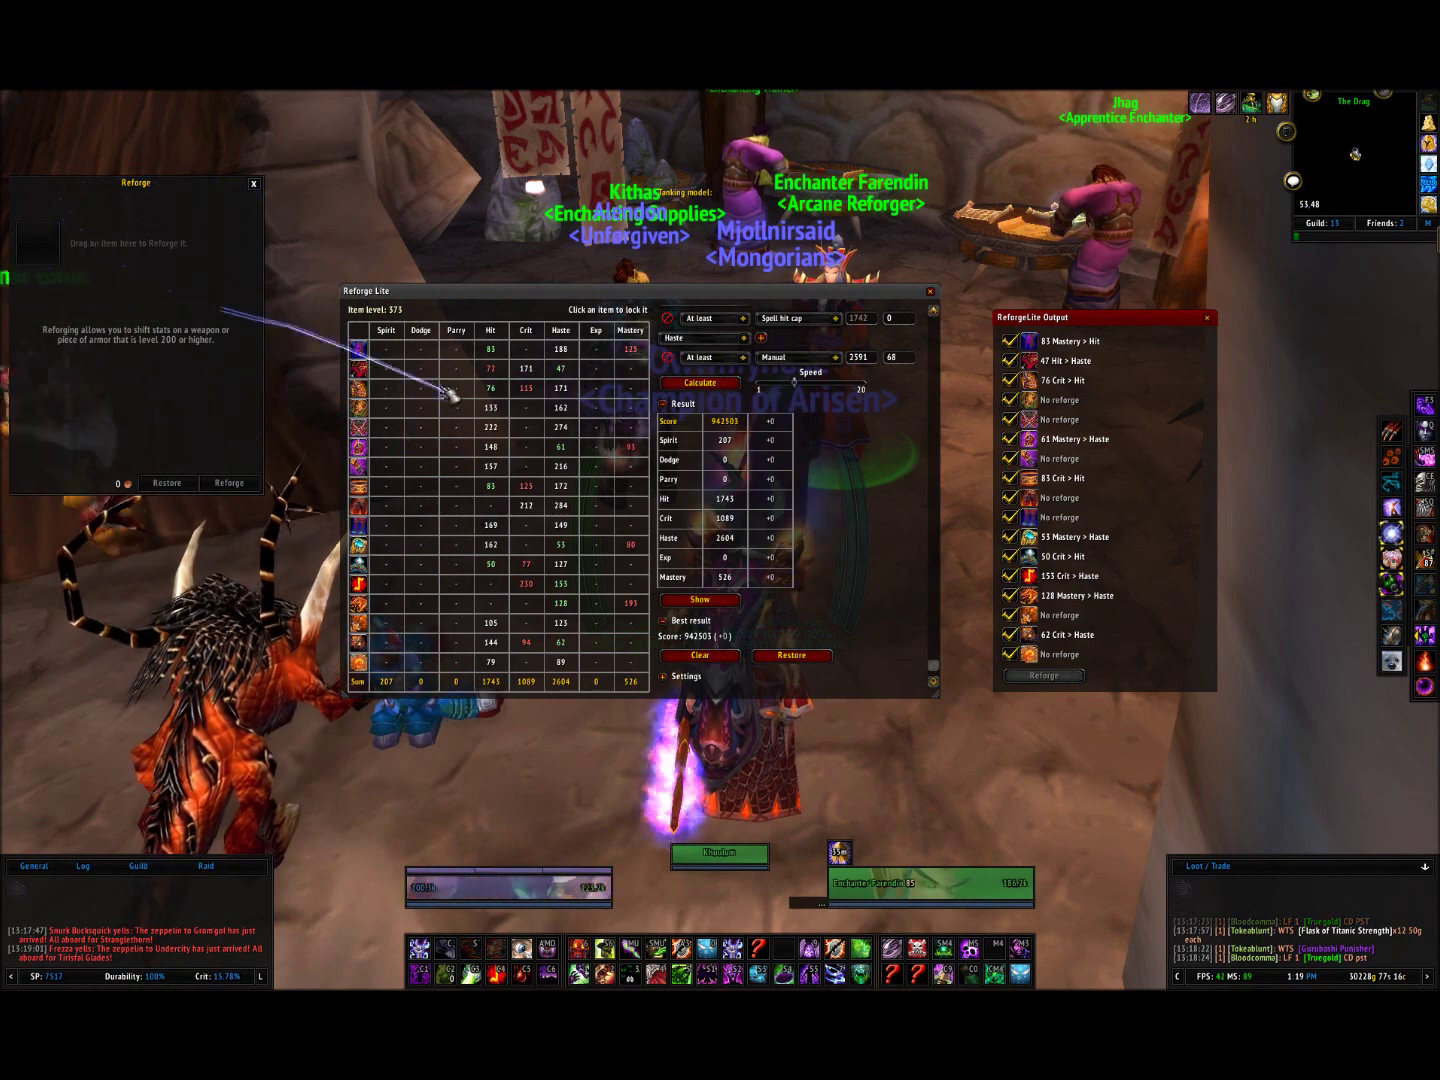
# - Close the Reforge and Reforge Lite windows and open the character sheet
pyautogui.click(254, 183)
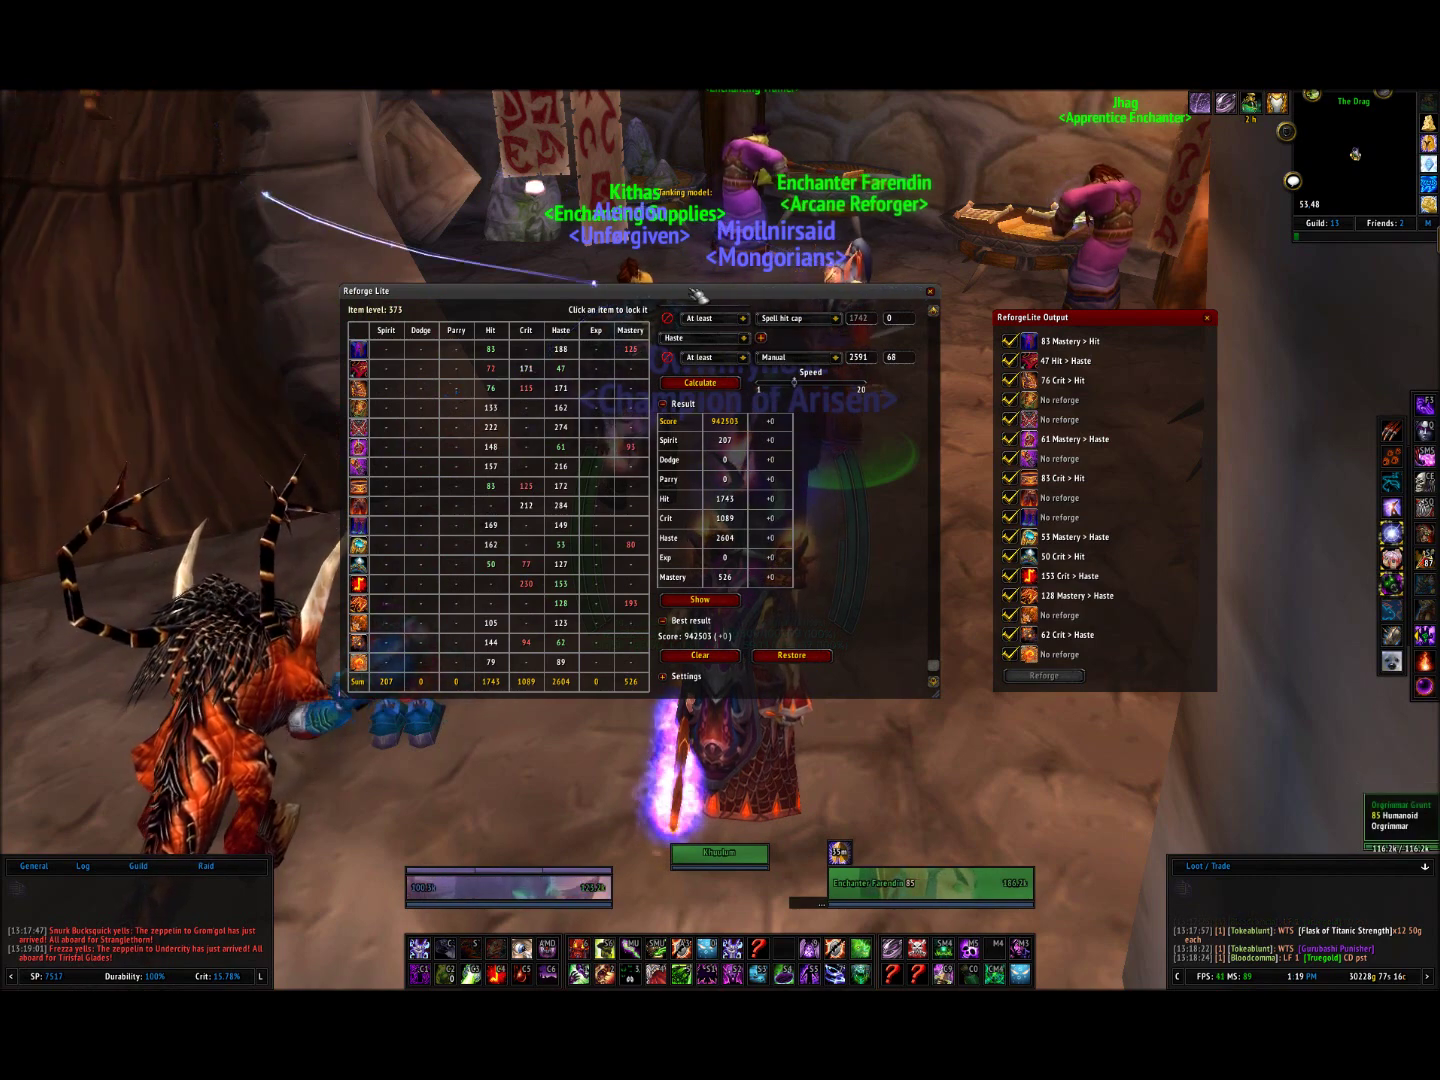
pyautogui.click(930, 292)
pyautogui.press('c')
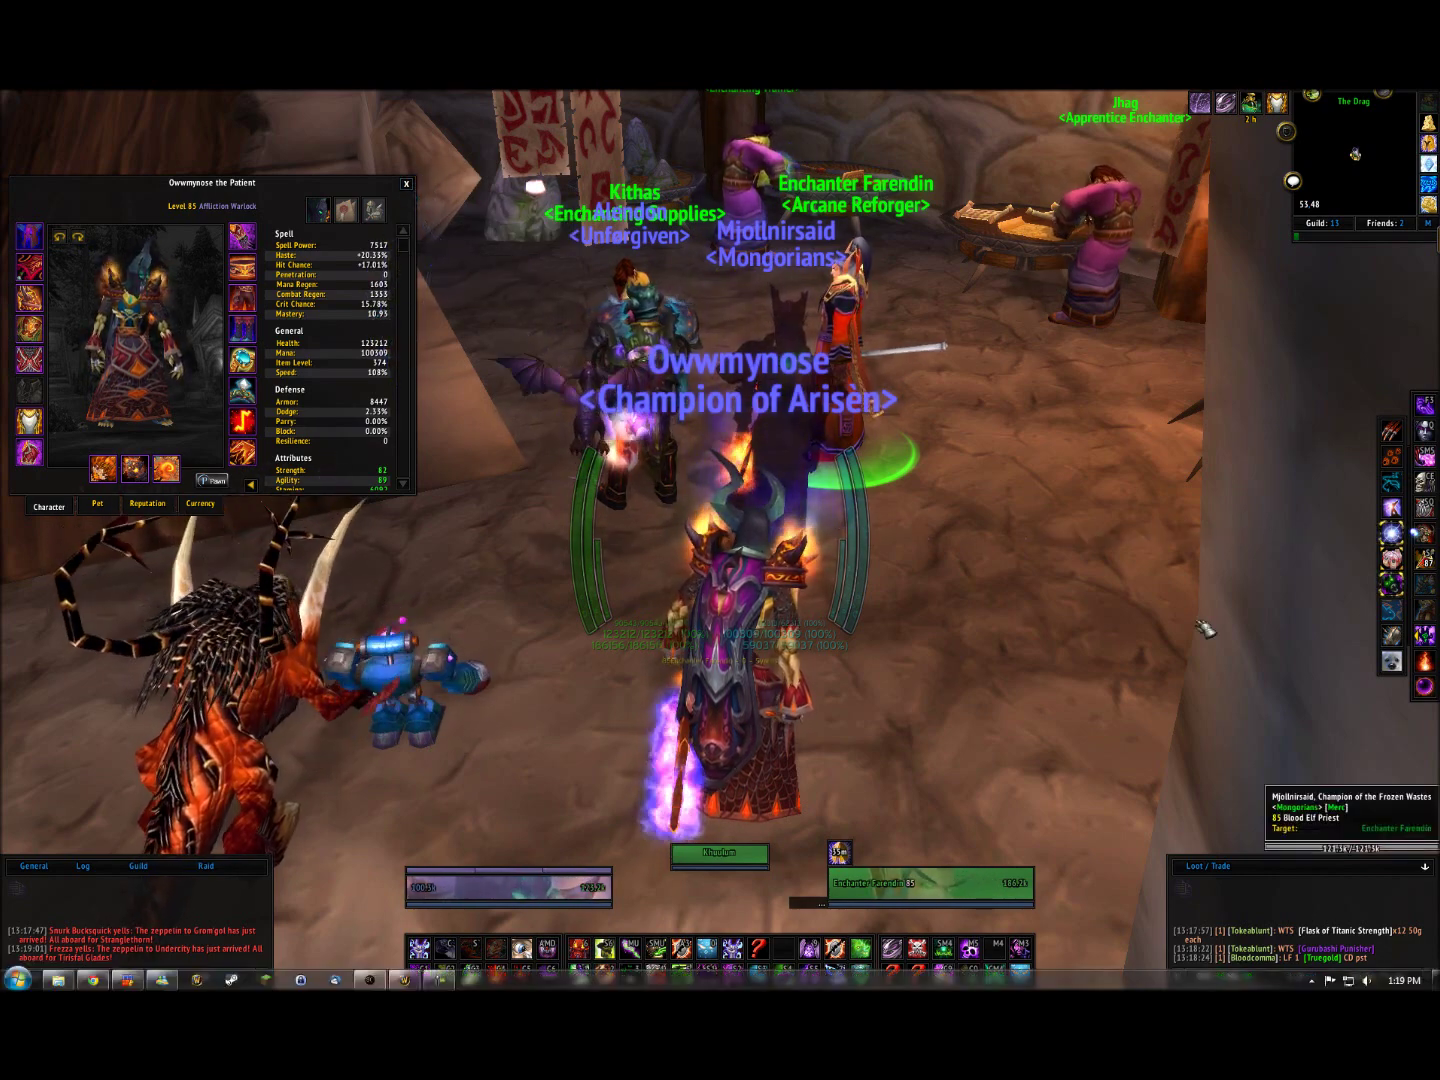
# - Switch to SimulationCraft and examine the gear, gems and reforging on the character's Battle.net import page
pyautogui.hotkey('alt', 'Tab')
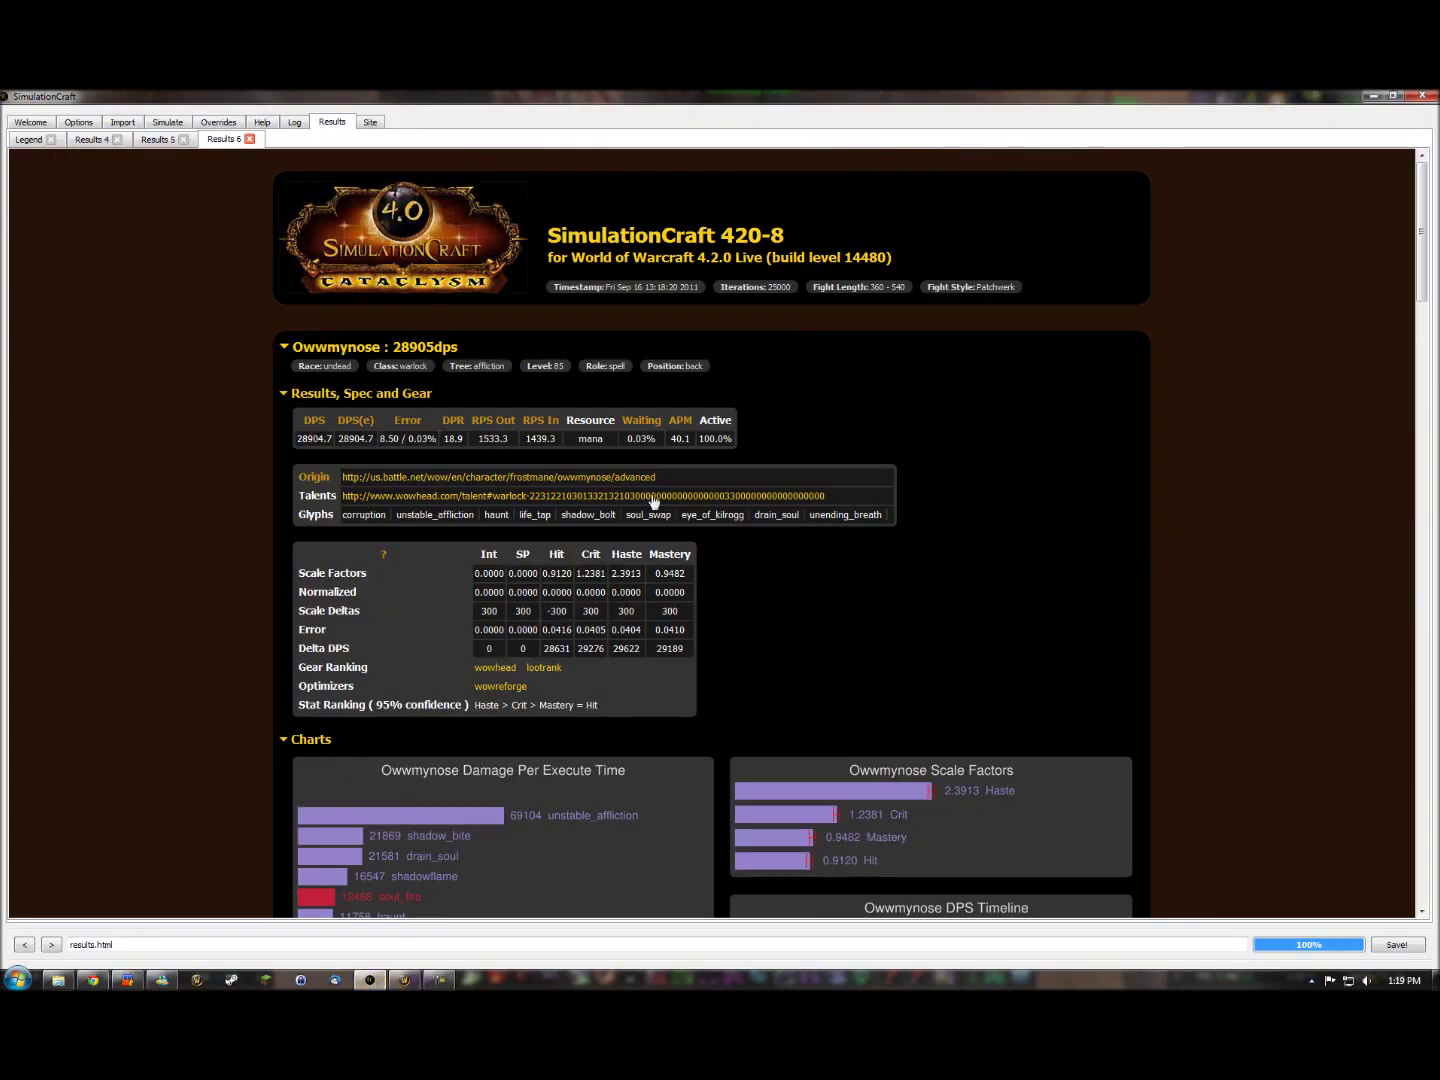
pyautogui.click(121, 121)
pyautogui.scroll(-3, 816, 572)
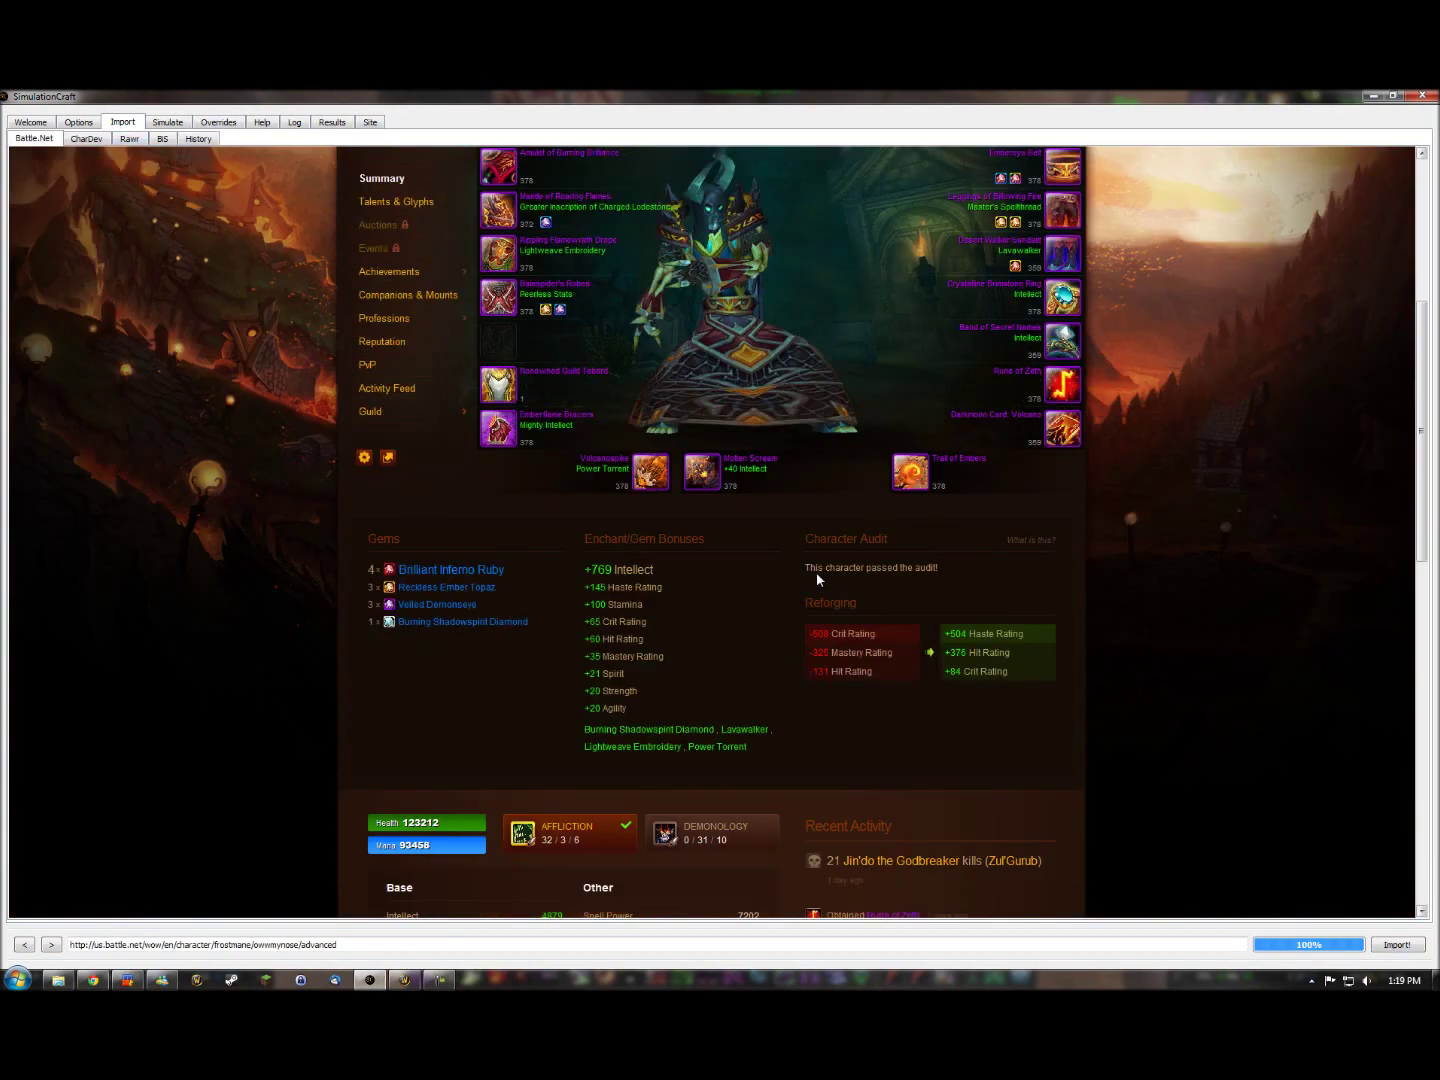